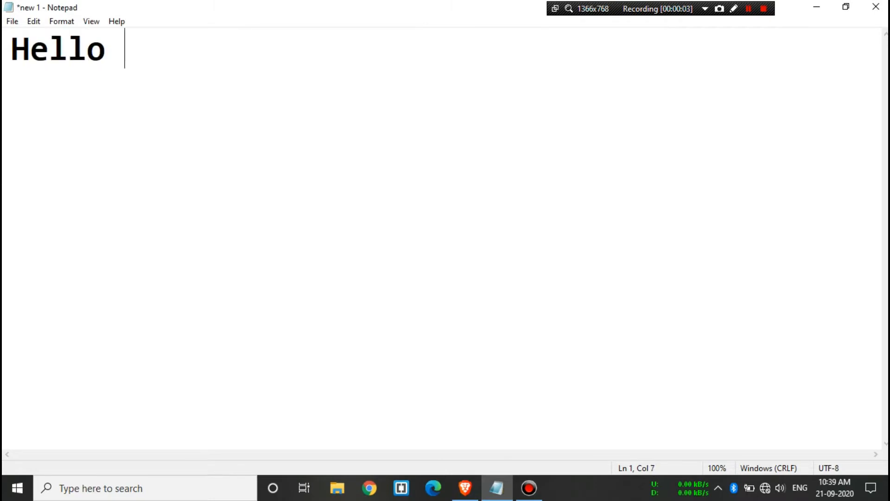
Finish the greeting line as "Hello guys welcome back to Tech Buff" and leave a blank line below it.
type("h Buff")
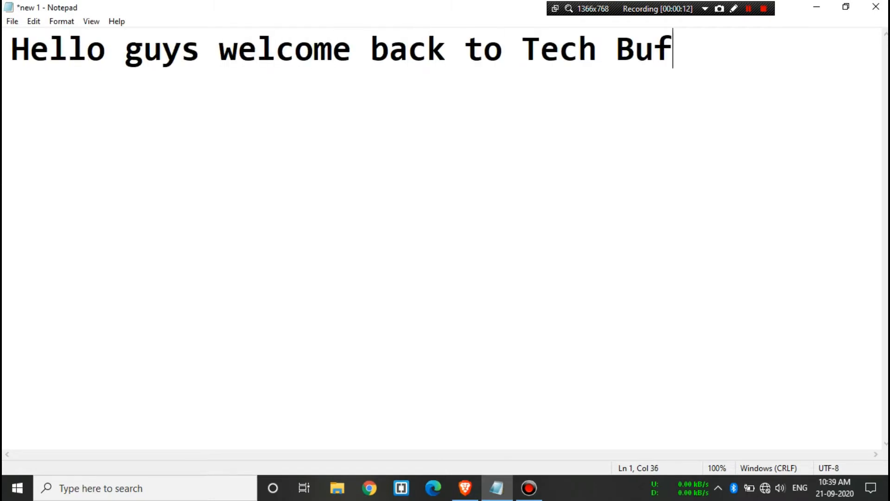
key("Return")
key("Return")
Write "in this video i am going to show you how you can connect your website to cloud flare." below the greeting.
type("in this video i a")
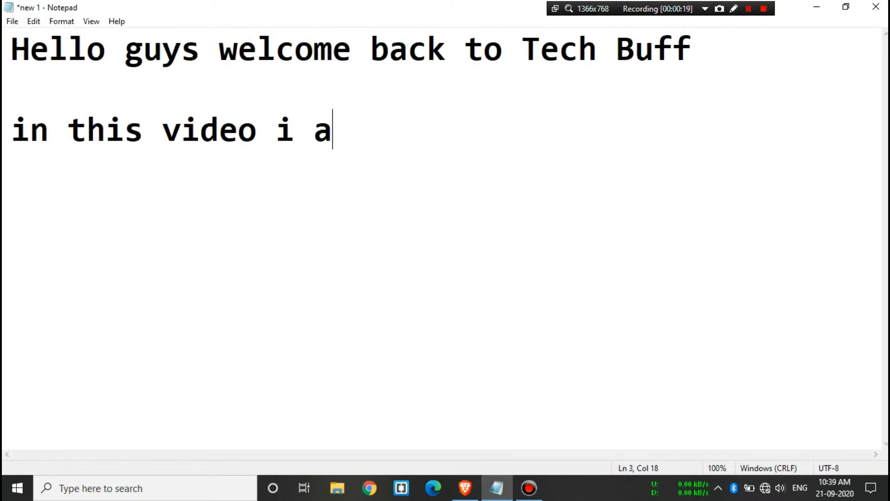
type("m going to show you how you can connect yiur")
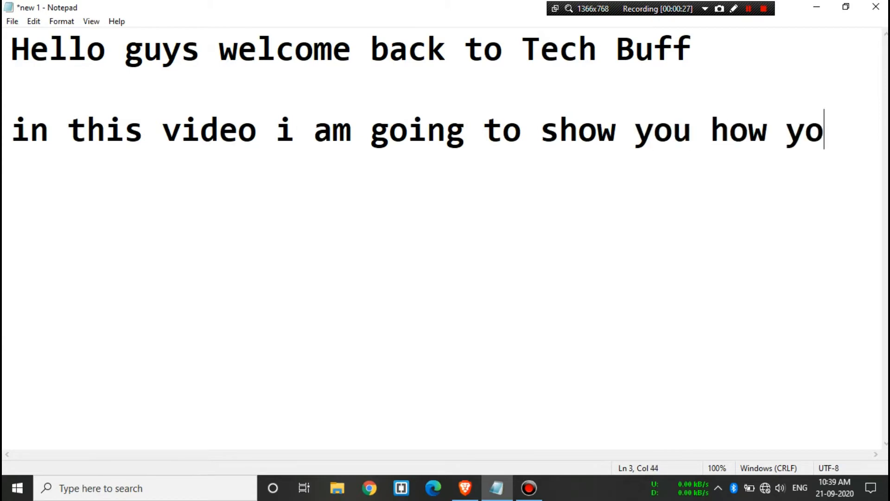
key("BackSpace")
key("BackSpace")
key("BackSpace")
type("our website to your")
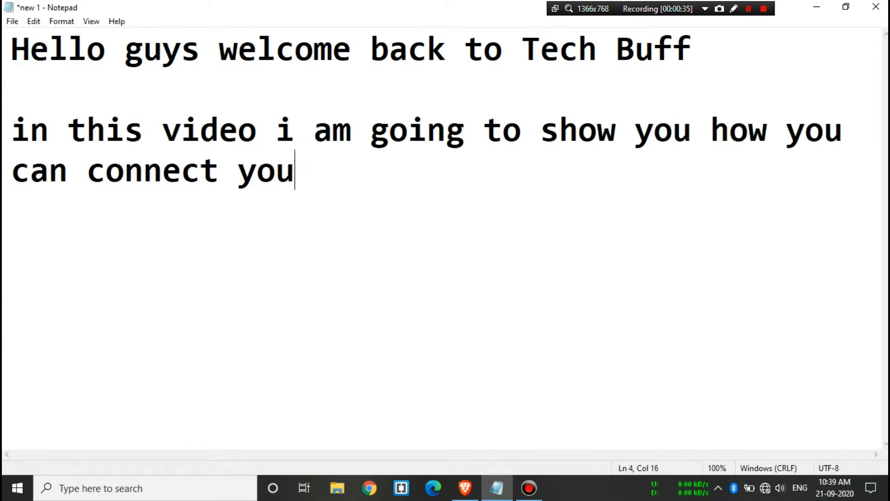
key("BackSpace")
key("BackSpace")
key("BackSpace")
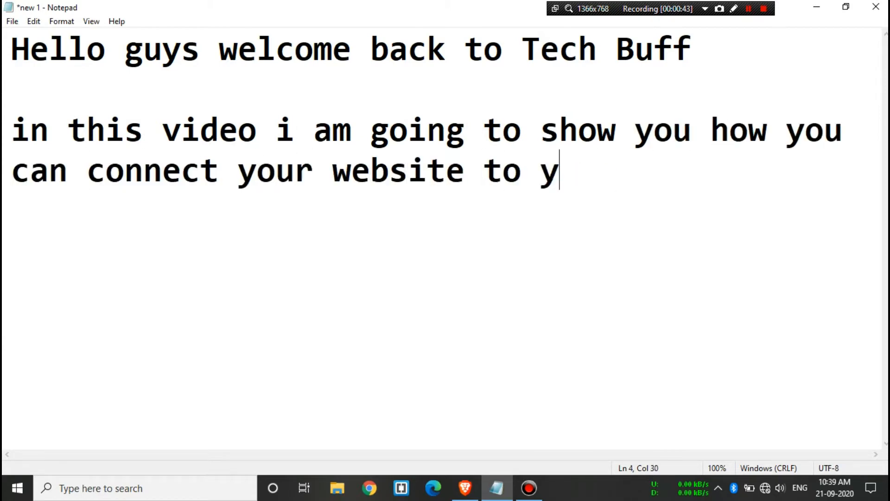
key("BackSpace")
type("cloud flare")
type(".")
left_click(749, 9)
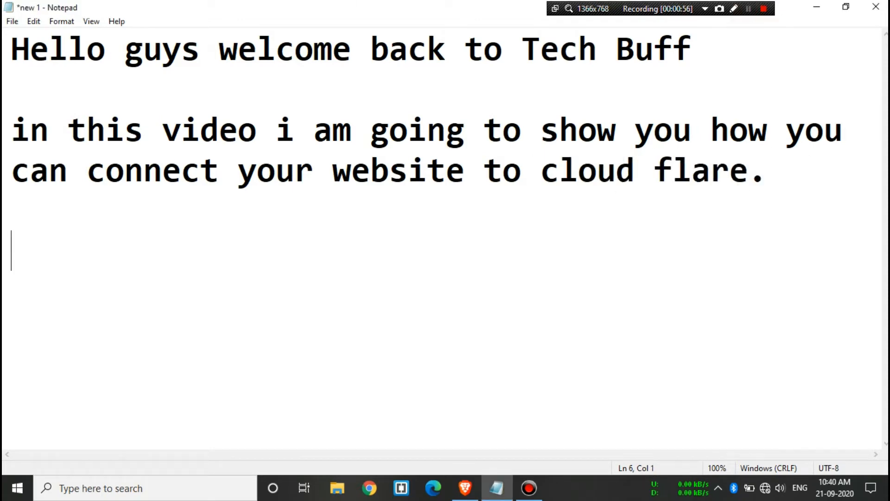
Add the line "so before starting .. know your registrar name" as a new paragraph.
type("so before starting")
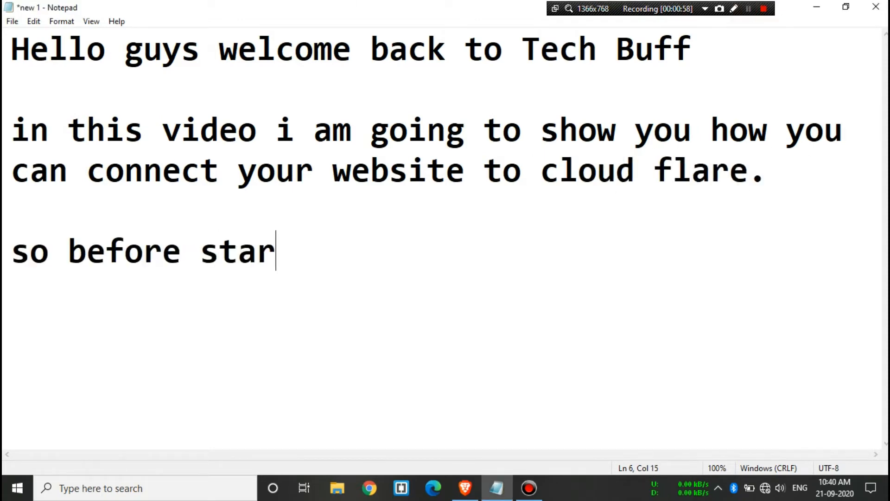
type(" ..")
type("kno")
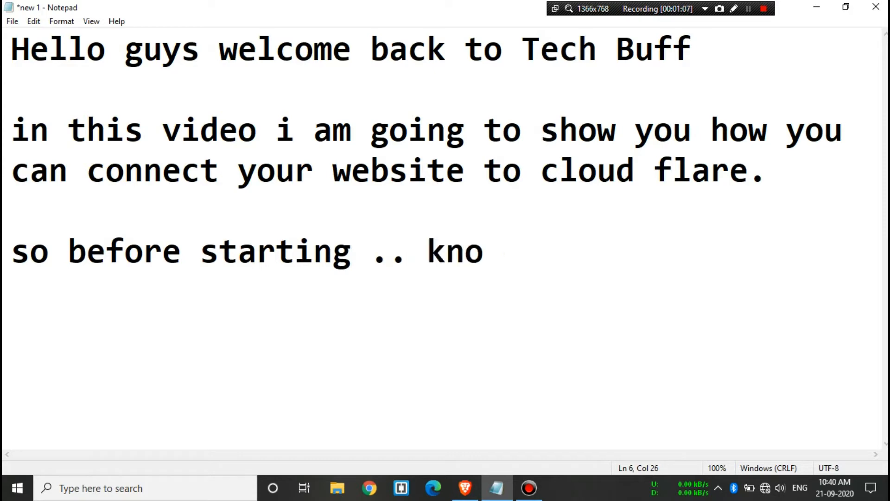
type("w your registrar")
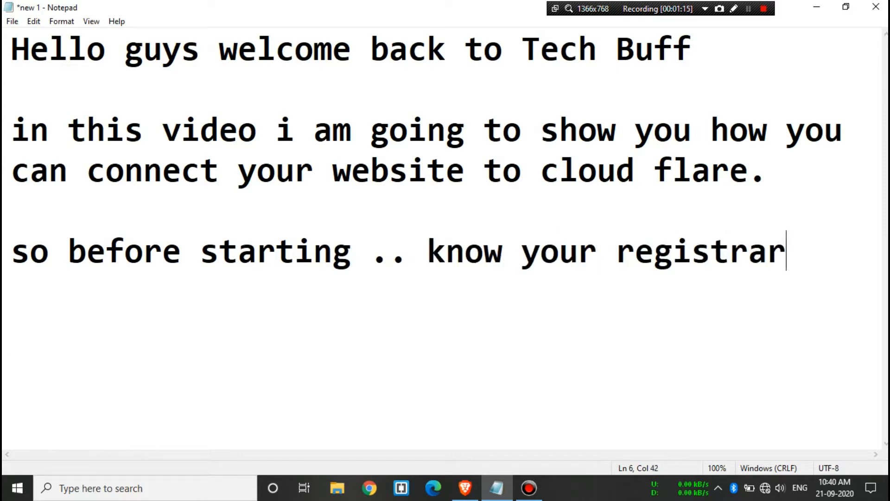
type(" name")
Continue the paragraph with "where did you buy your domain. like godaddy, namecheap" and, on the following line, "or bigrock.etc".
key("Return")
type("where did")
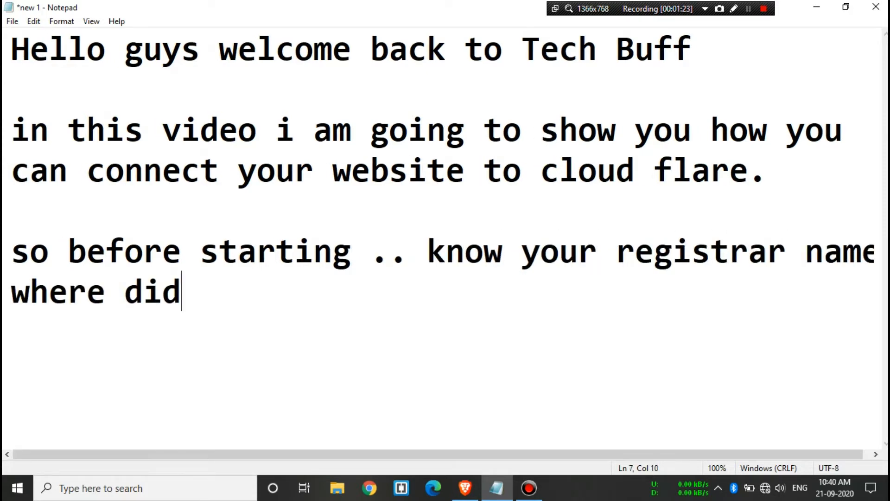
type(" you buy your doma")
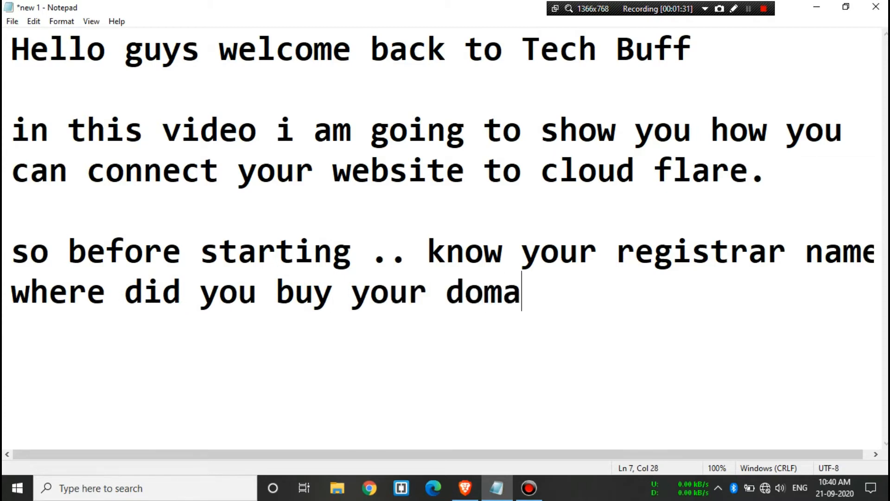
type("in. like godaddy, namechea")
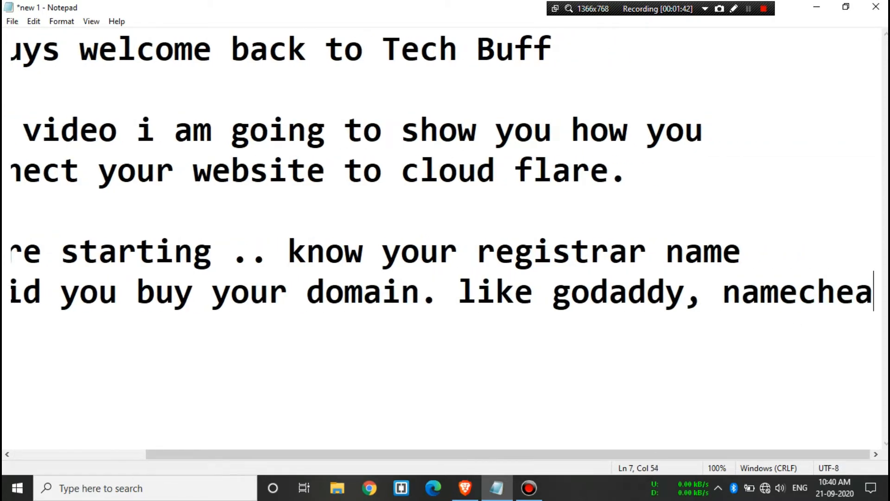
key("Return")
type("or bi")
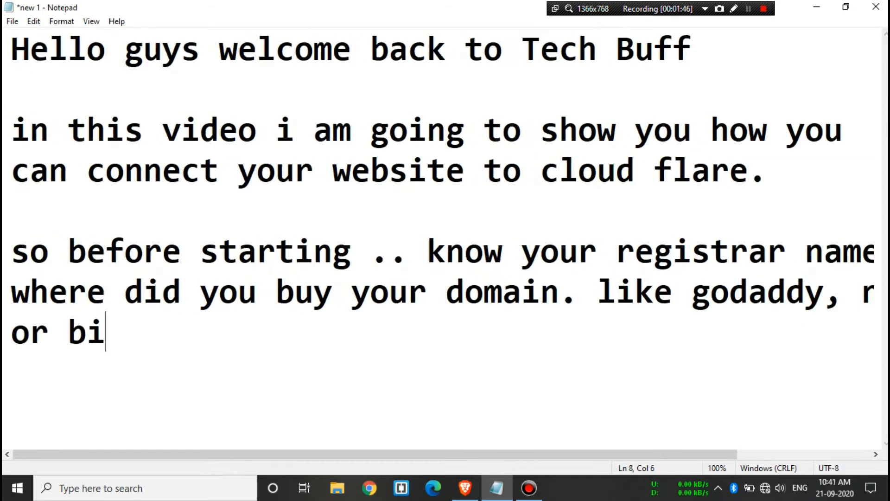
type("grock.etc")
key("Return")
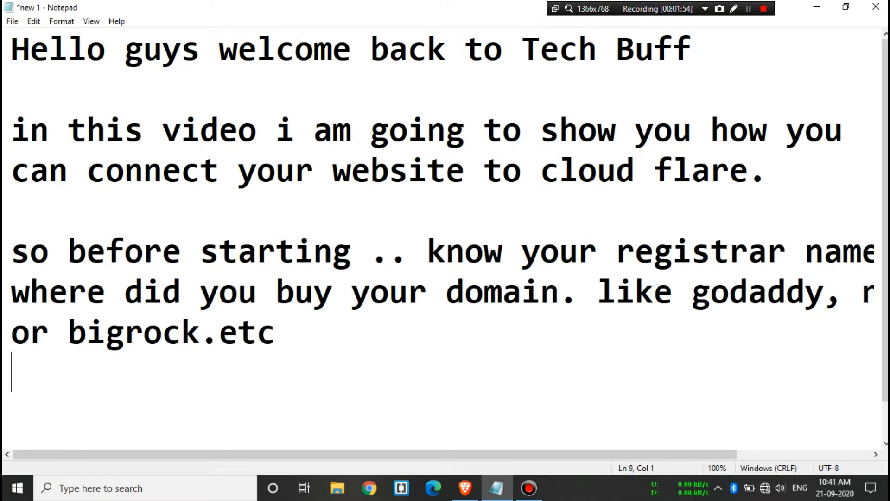
Add the lines "lets begin", "go to cloud flare website and create your account" and "just follow me and do what i do".
type("lets begin")
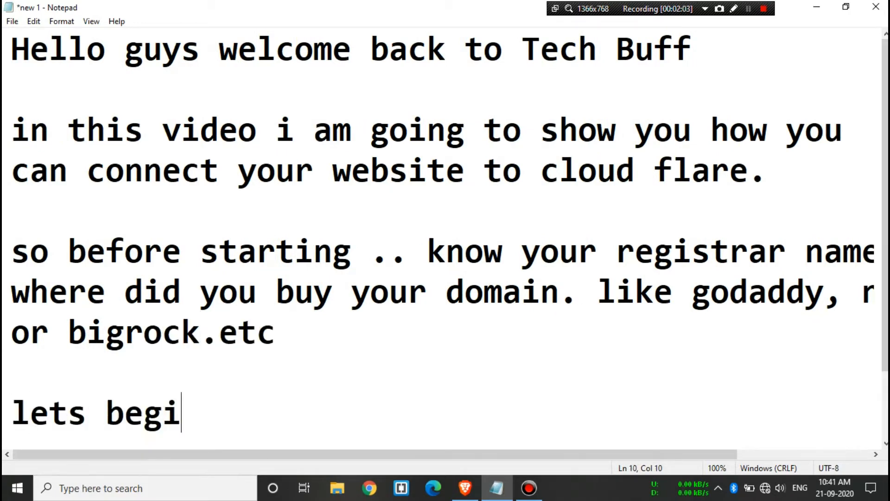
key("Return")
key("Return")
type("go to cloud flare web")
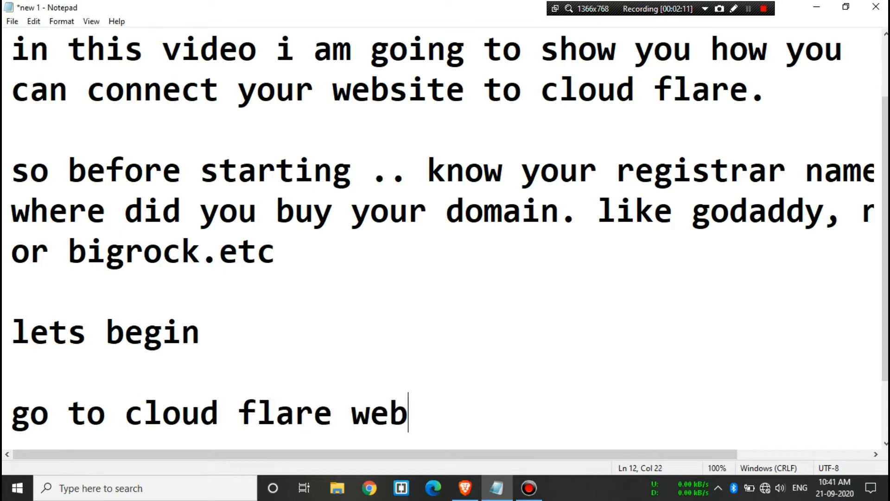
type("site and create your")
key("Return")
type("accoun")
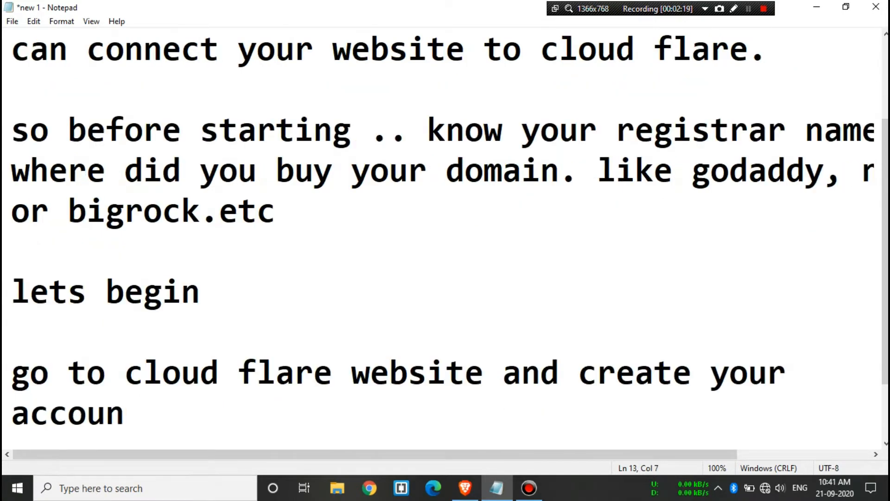
type("t")
key("Return")
type("just follow me and")
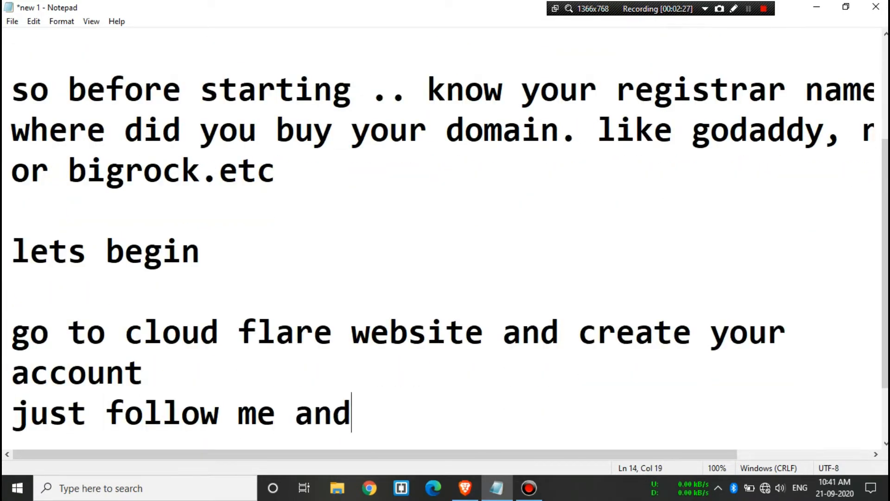
type(" do what i do")
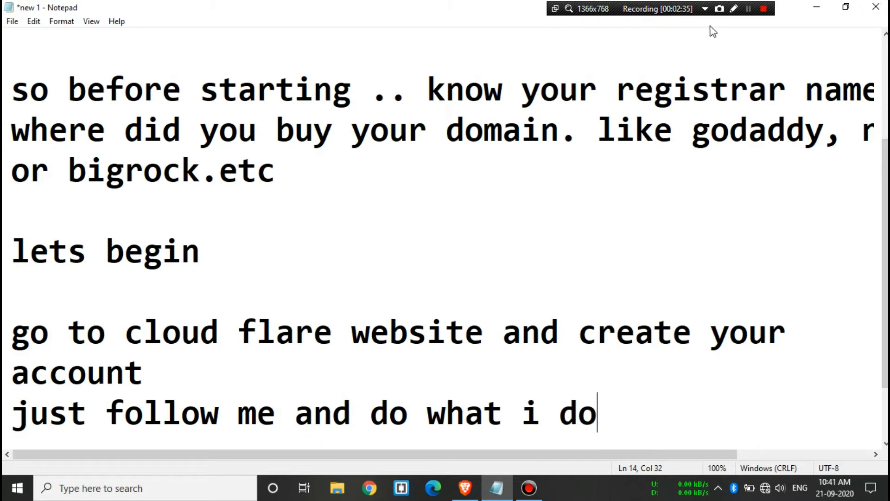
Switch to the Brave browser and connect the computer to the ASUS_X00TD Wi-Fi network.
key("alt+Tab")
left_click(765, 488)
left_click(742, 192)
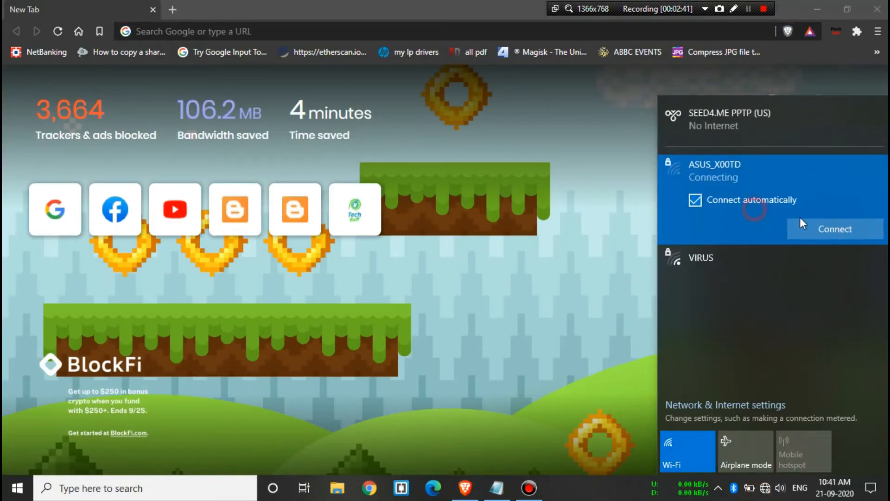
left_click(820, 227)
Find the Cloudflare website with a web search for "cloudflare" and open its sign-up page.
left_click(295, 32)
type("cloudflare")
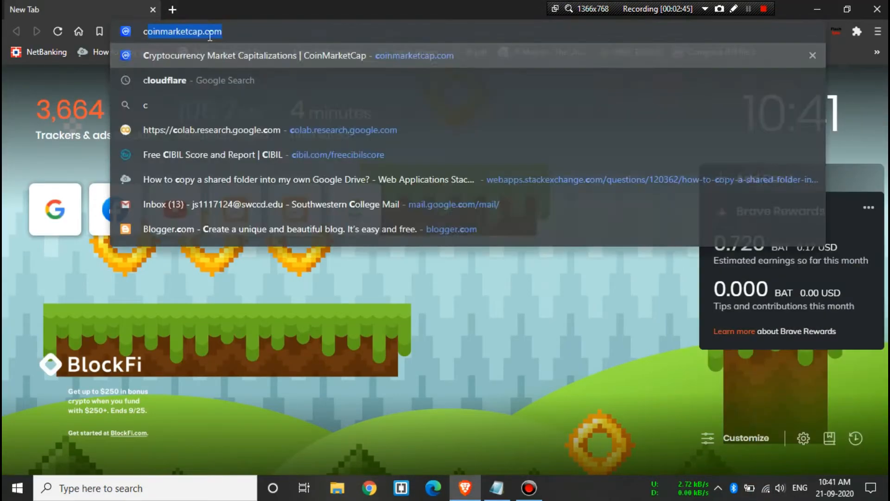
key("Return")
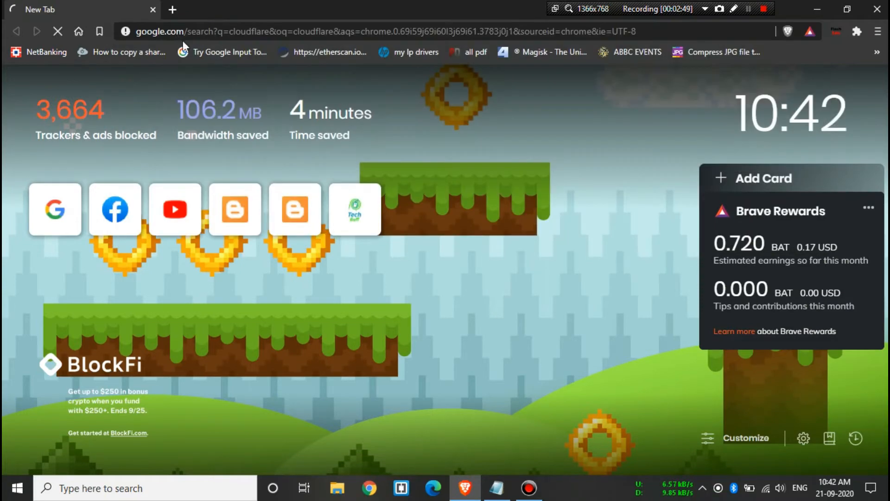
left_click(235, 204)
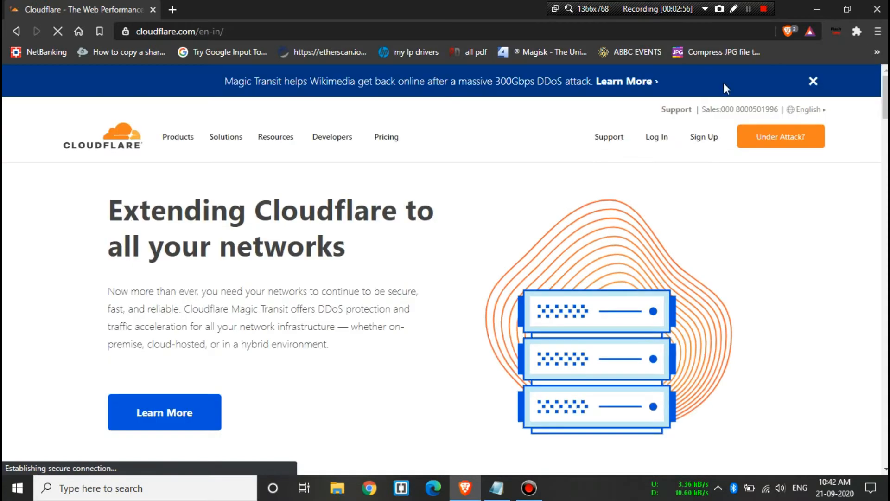
left_click(710, 138)
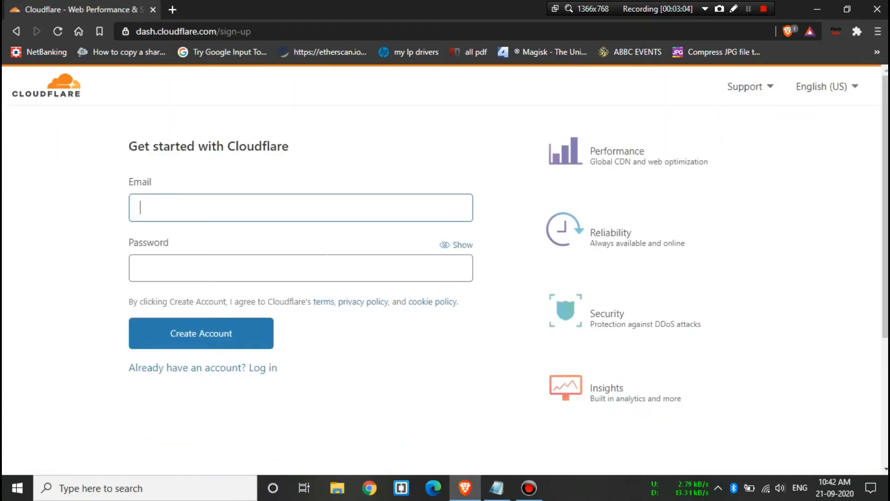
Create the Cloudflare account with an e-mail address and account password, and save the login in the browser.
left_click(334, 207)
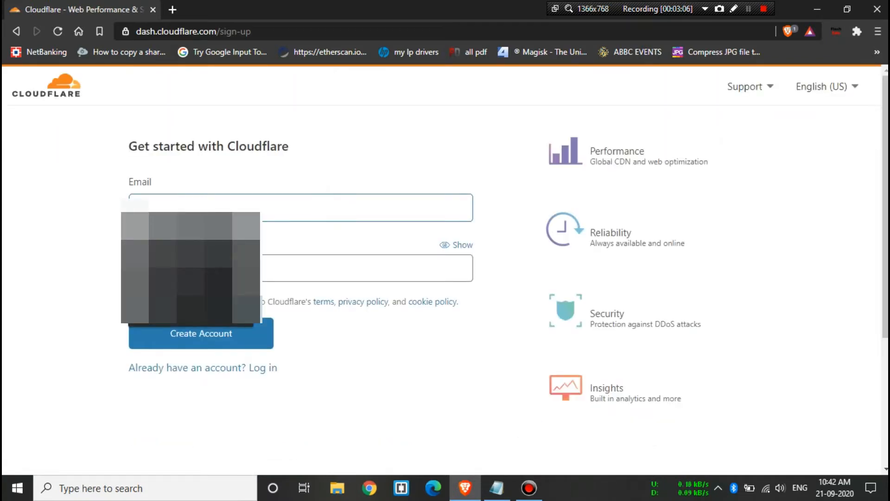
type("a")
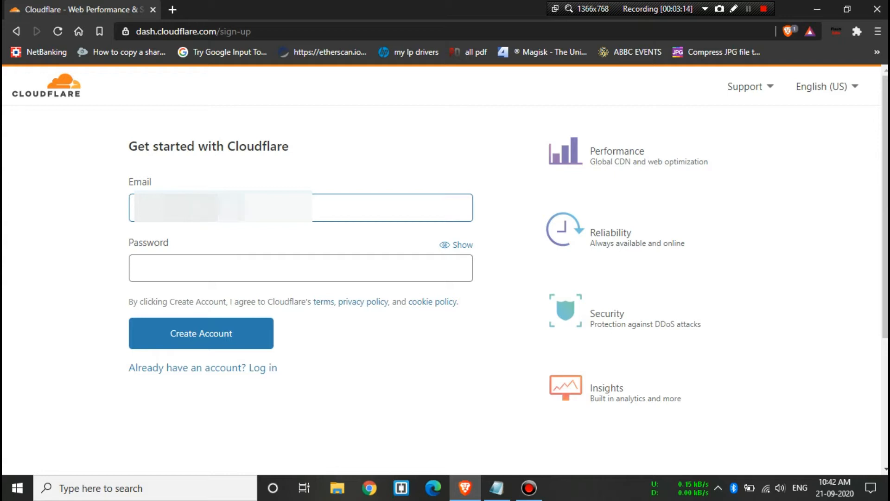
type("••")
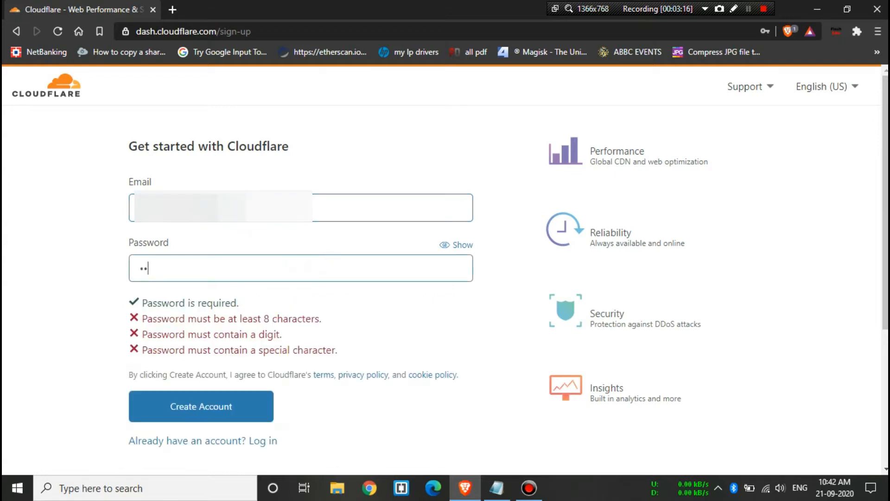
left_click(230, 405)
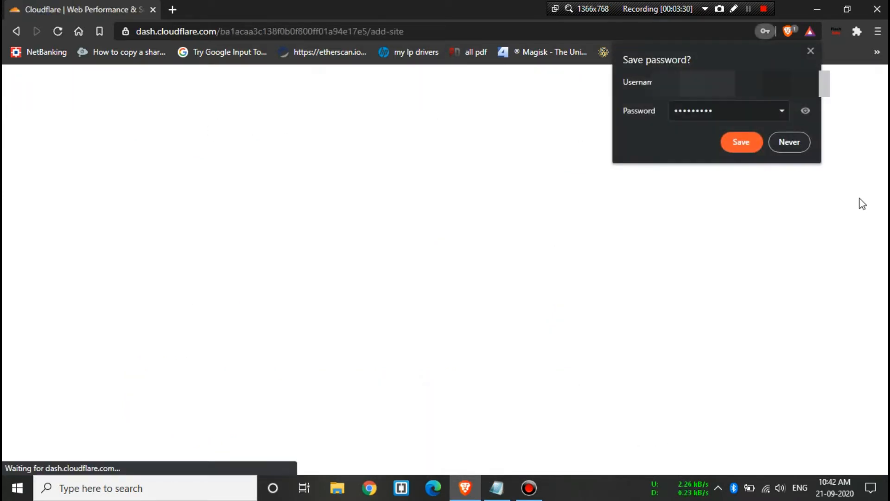
left_click(738, 145)
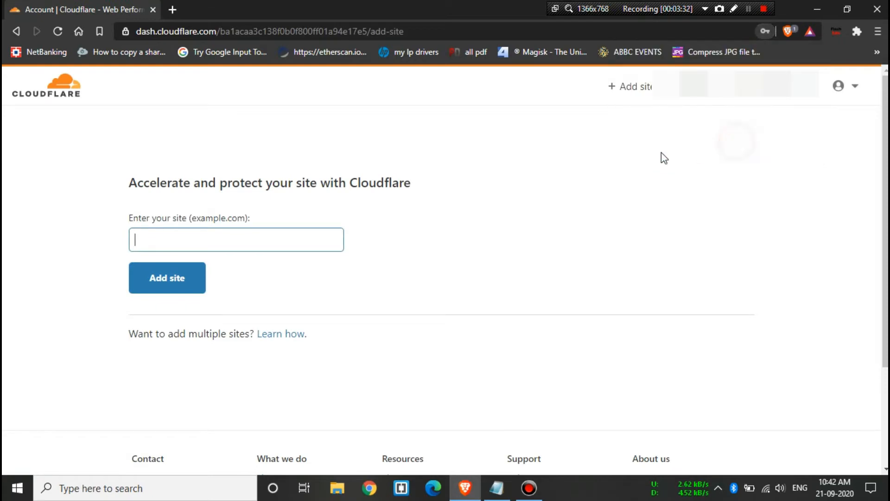
Open blogger.com in a new browser tab and sign in with an existing Google account.
key("ctrl+t")
type("blogger.com")
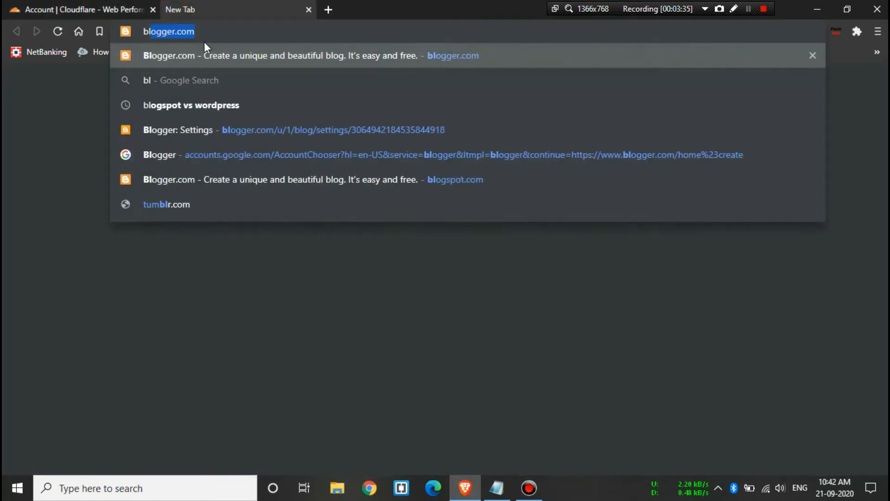
key("Return")
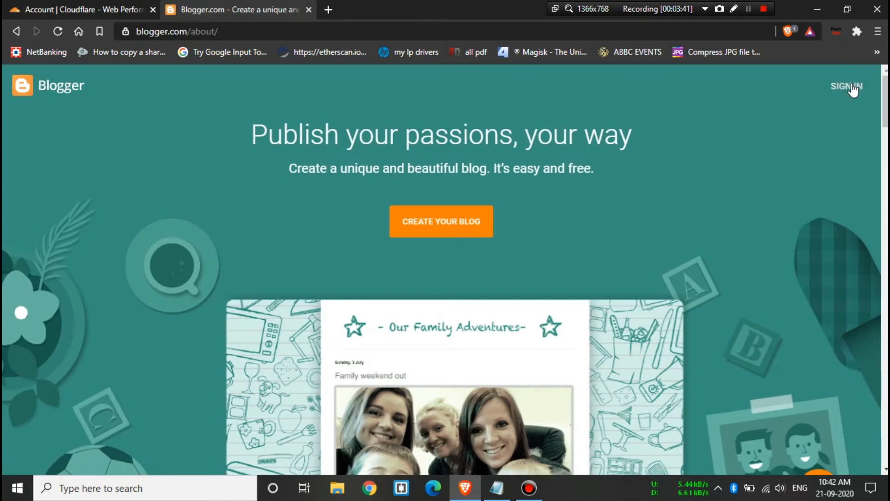
left_click(852, 86)
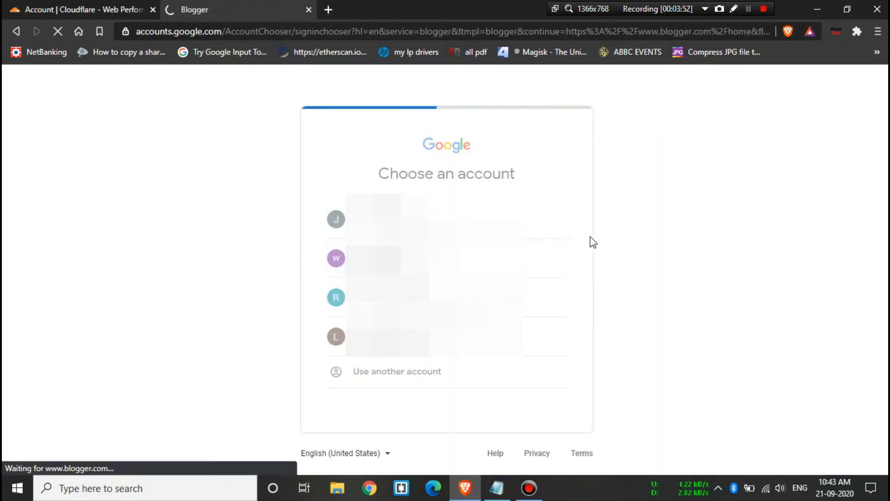
View the published blog from Blogger and reveal its full web address.
scroll(155, 336, "down", 3)
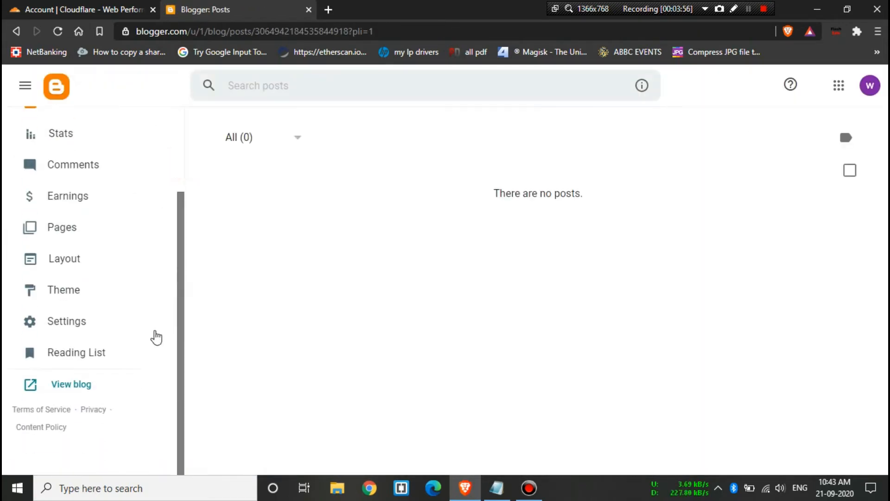
left_click(80, 382)
left_click(206, 29)
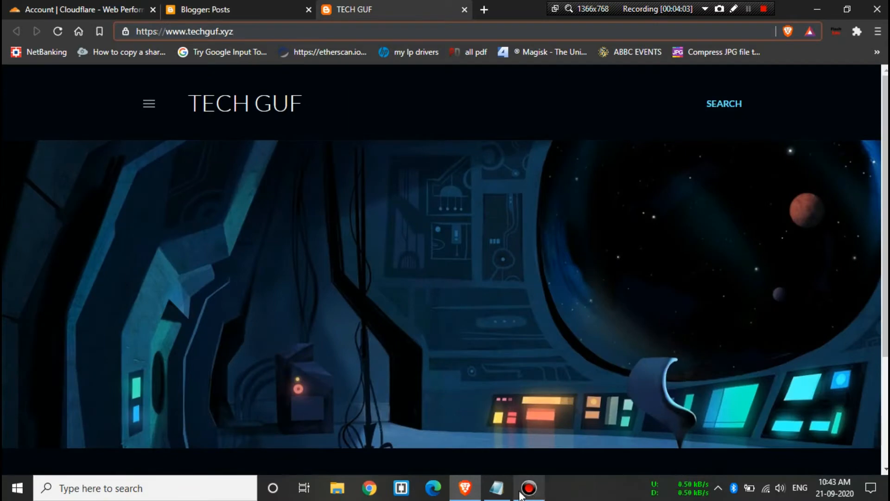
Switch to the Notepad notes and add the line "enter your website address without http and www" below a blank line.
left_click(505, 493)
key("Return")
key("Return")
type("e")
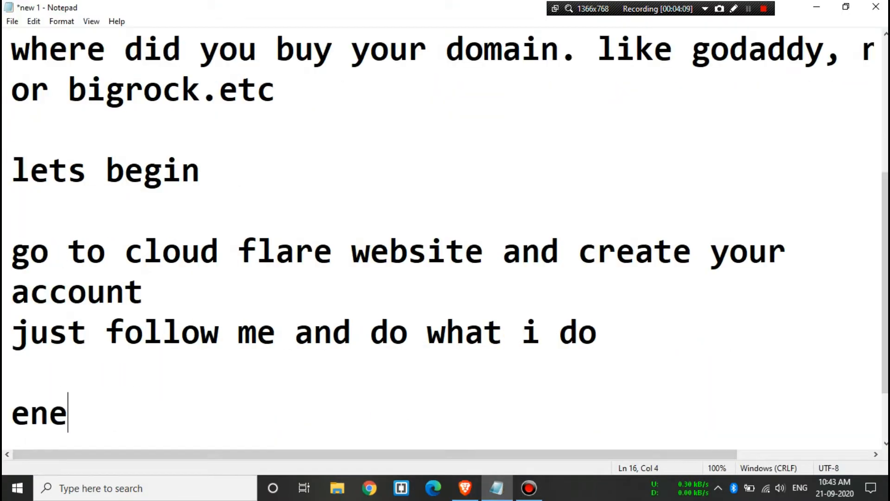
type("nter your websit")
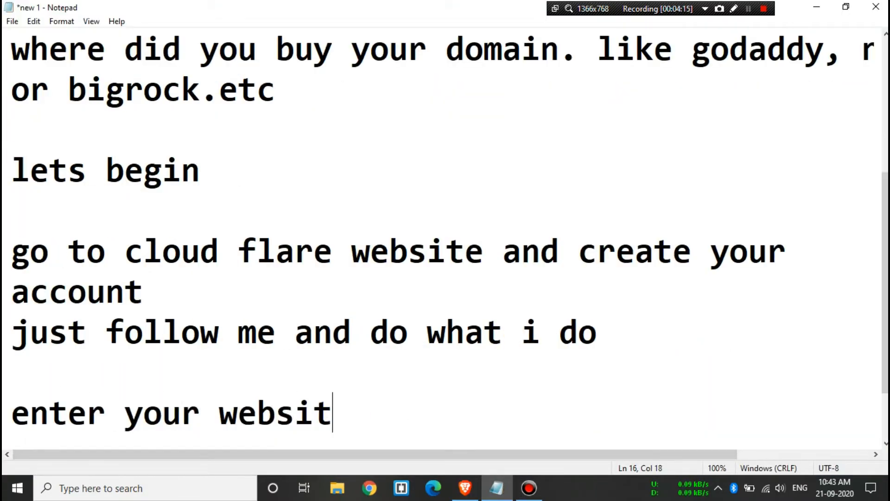
type("e address without http and www")
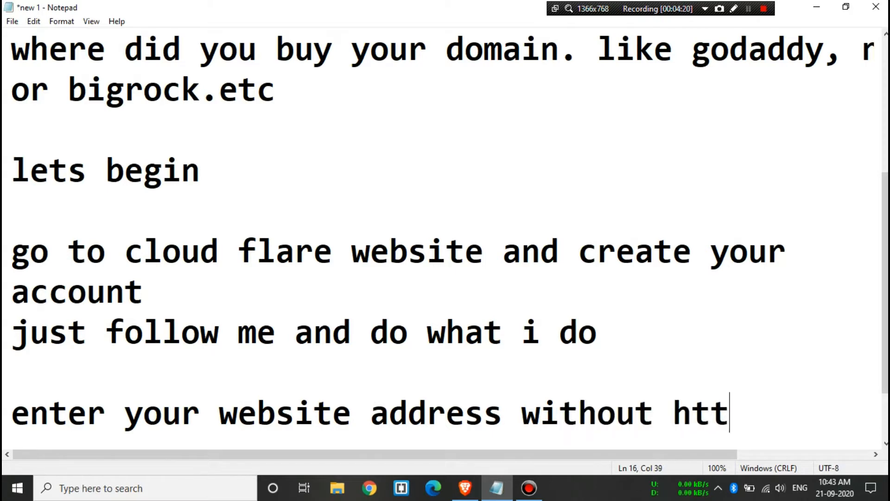
key("Return")
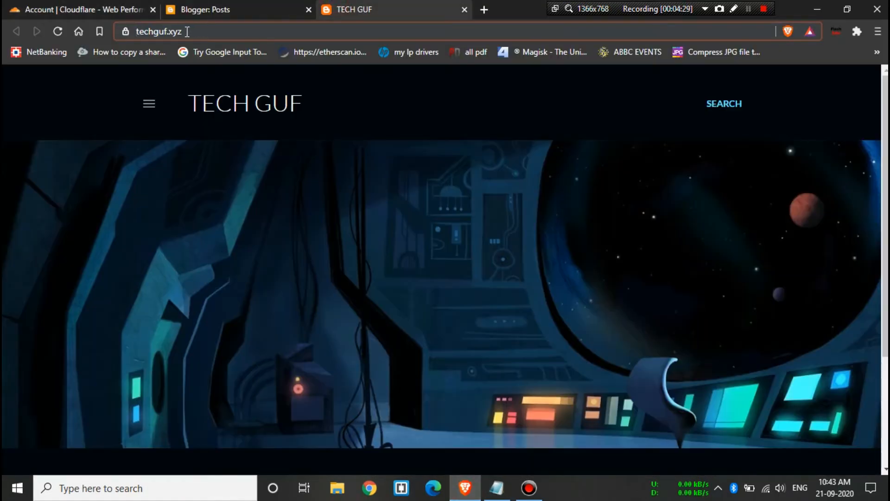
Take the blog's domain techguf.xyz without https and www and add it as a site in Cloudflare.
left_click_drag(187, 32, 194, 31)
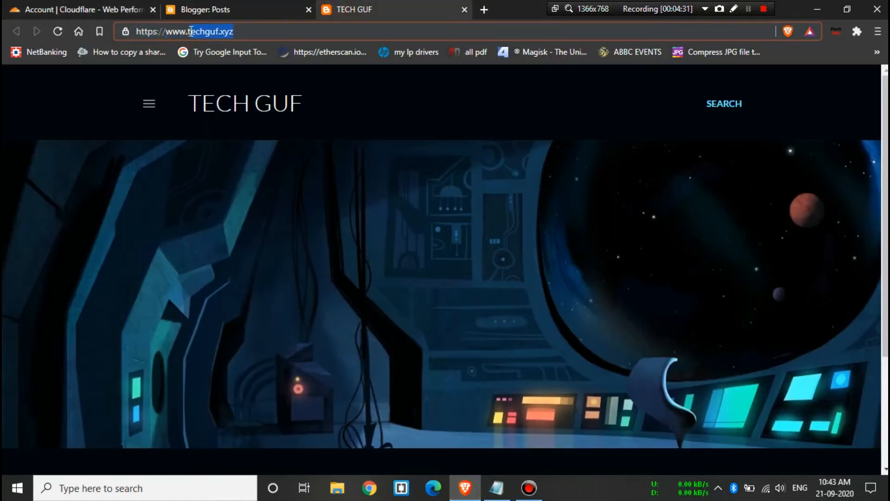
left_click(64, 6)
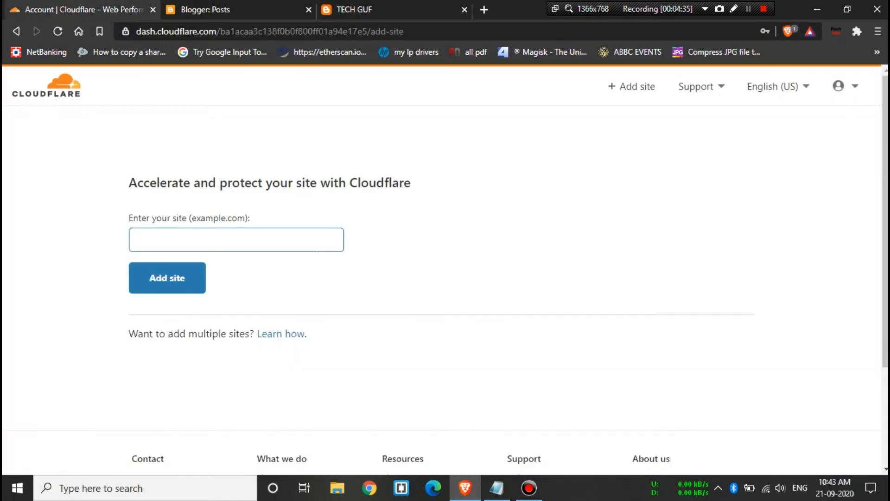
key("ctrl+a")
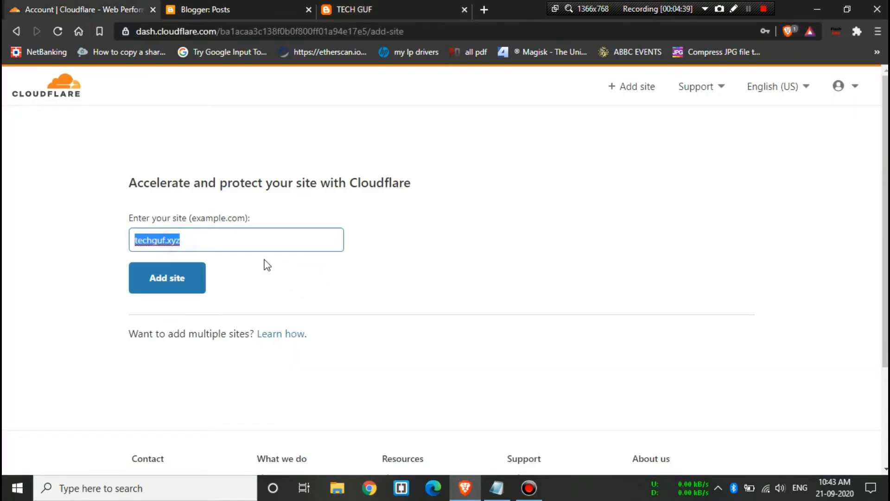
left_click(286, 277)
left_click(185, 278)
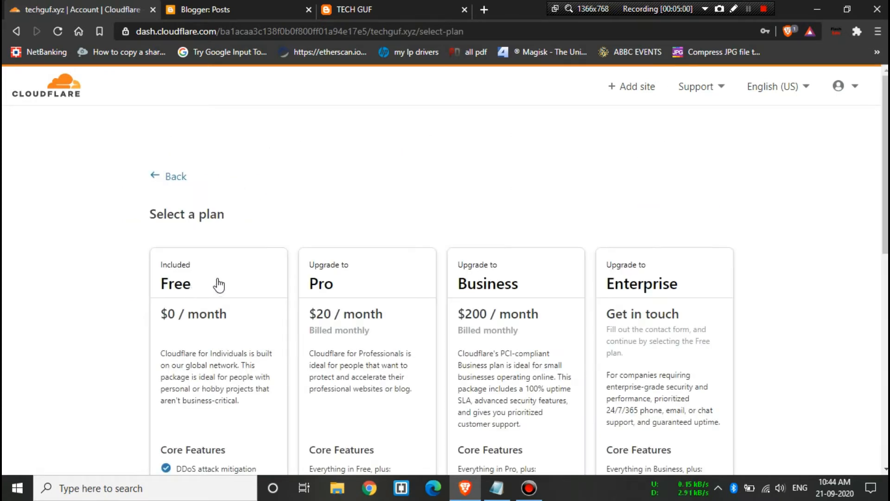
Select the Free $0/month plan for techguf.xyz and confirm it.
left_click(192, 290)
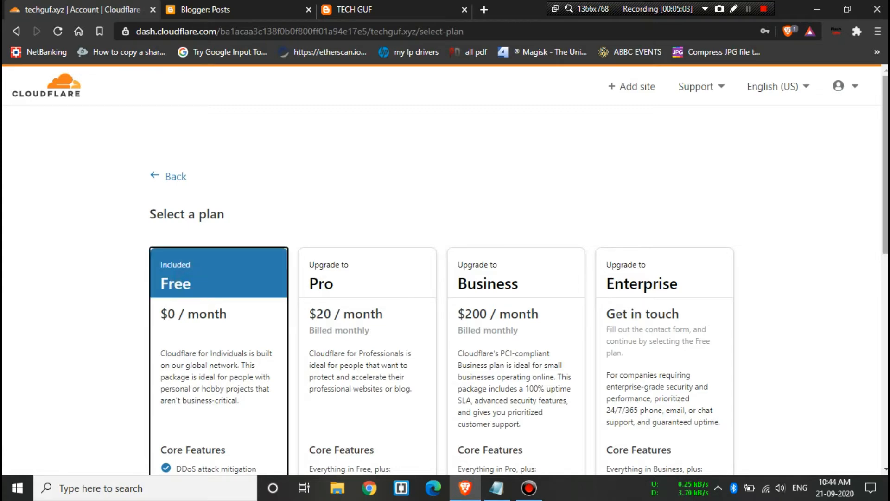
scroll(313, 368, "down", 5)
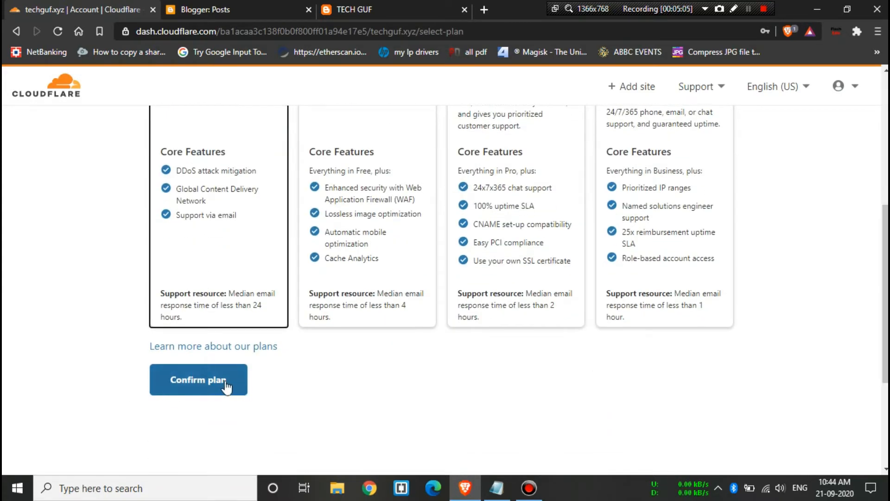
left_click(227, 386)
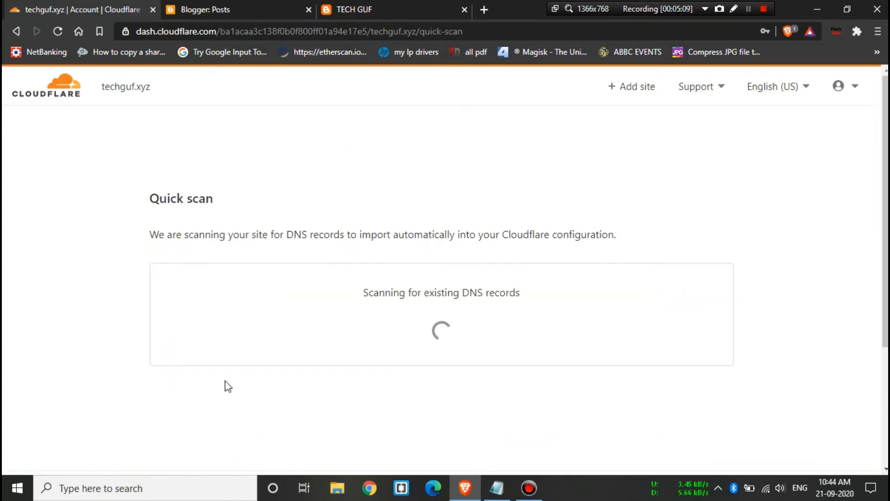
Close the Blogger and blog tabs and look through the scanned DNS records in Cloudflare.
left_click(308, 10)
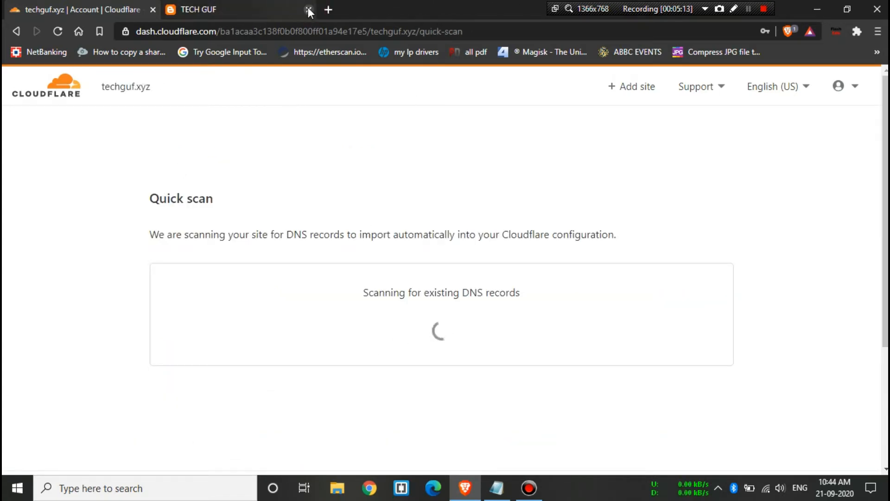
left_click(308, 9)
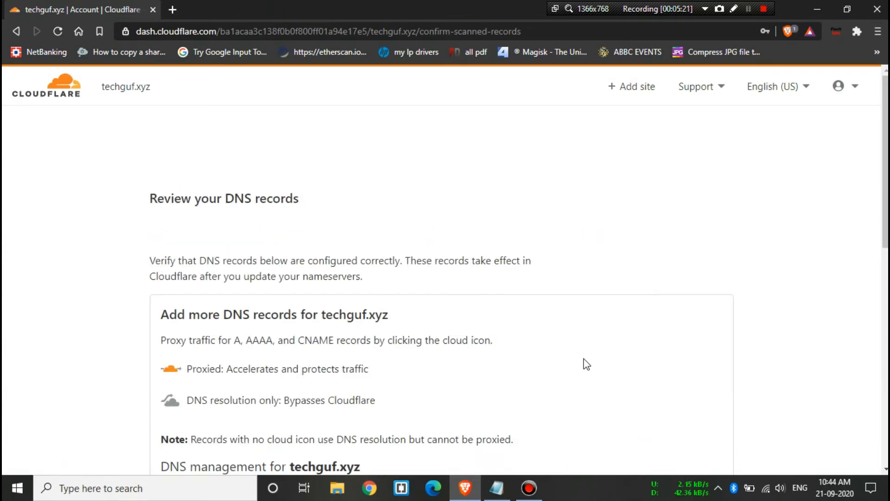
scroll(587, 364, "down", 3)
scroll(417, 255, "down", 5)
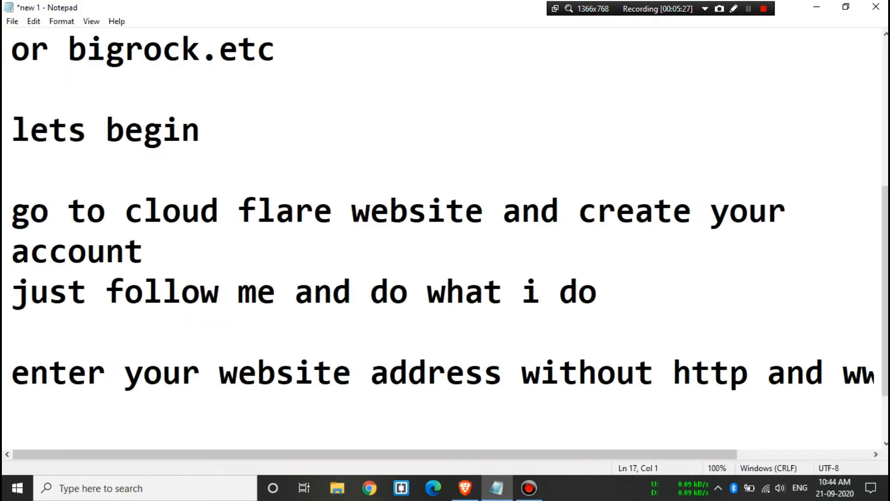
Add the notes "now go to registrar website and match all dns" and "in my case my registrar is gen.xyz" in Notepad.
key("Return")
type("no")
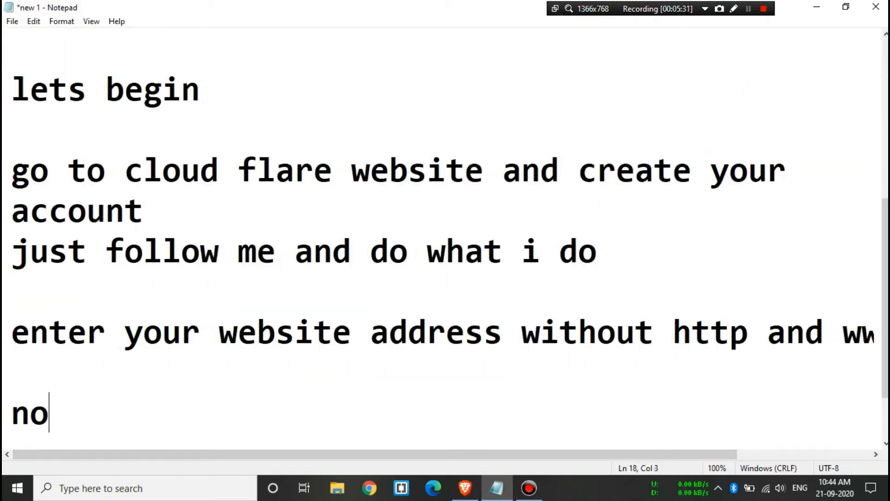
type("now go to regis")
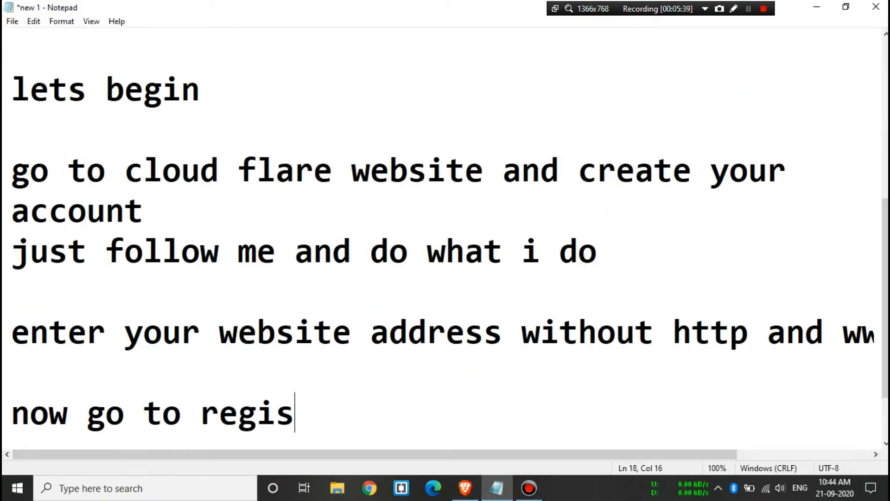
type("trar website and match all")
key("Return")
type("dns")
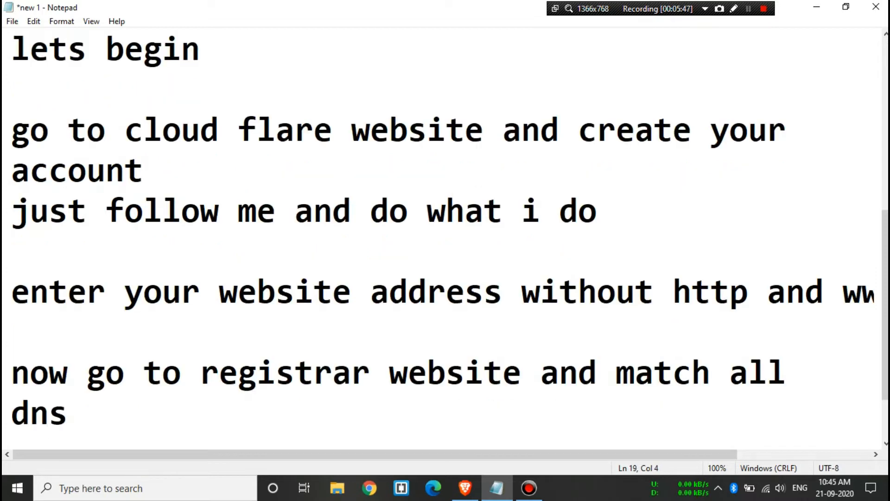
key("Return")
type("in my case my re")
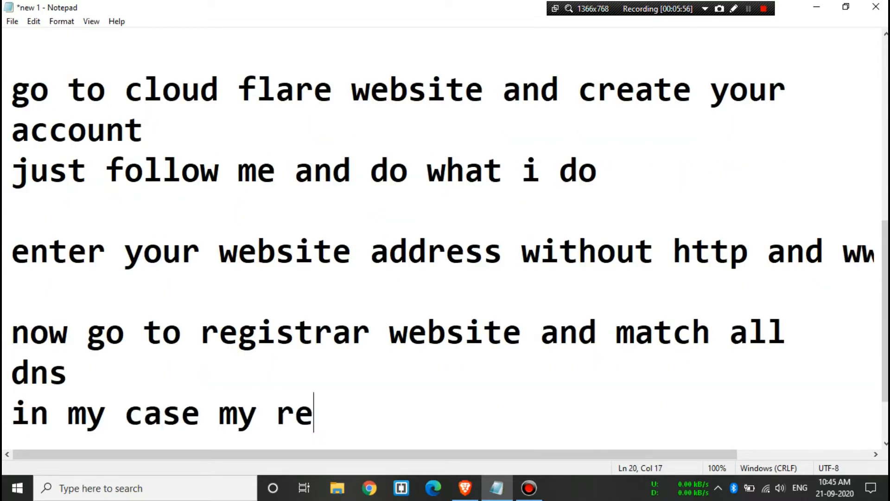
type("gistrar is gen.xyz")
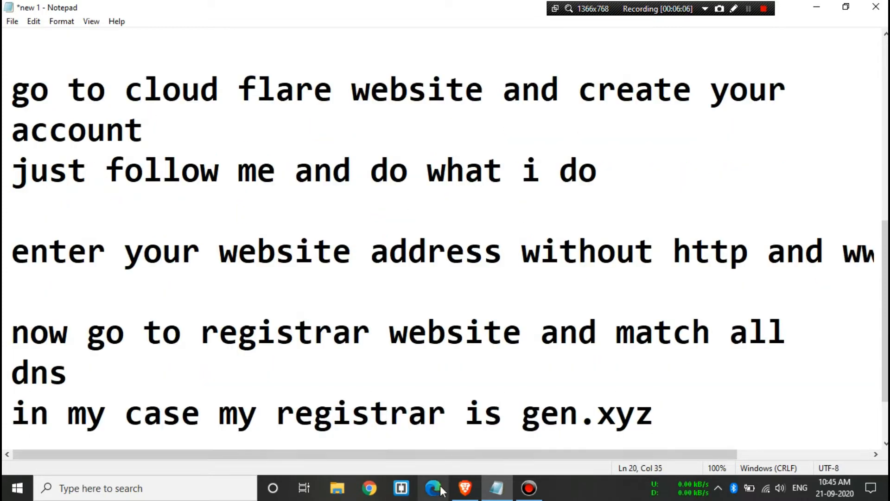
Switch to the browser, open gen.xyz in a new tab and go to its My Account login page.
left_click(465, 488)
key("ctrl+t")
type("gen.xyz")
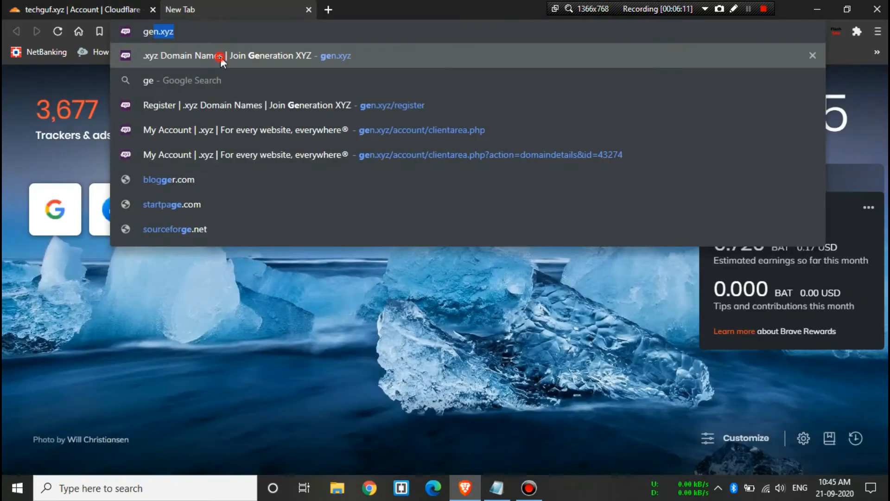
key("Return")
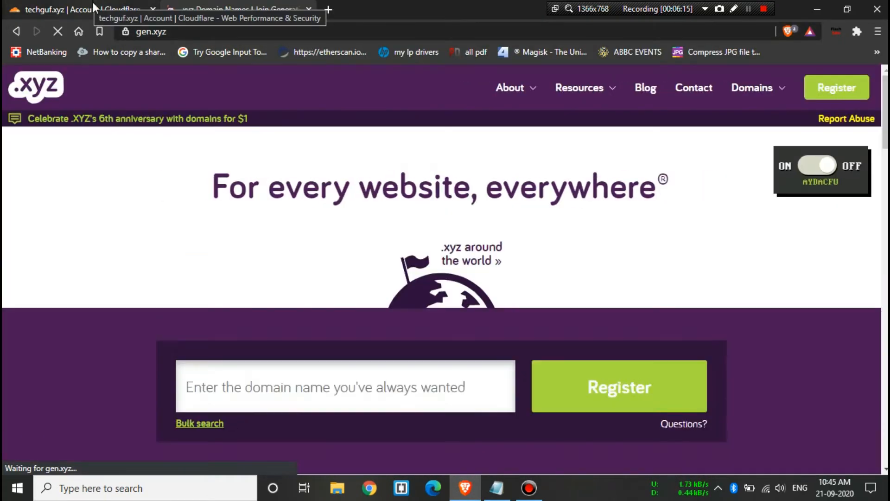
mouse_move(746, 89)
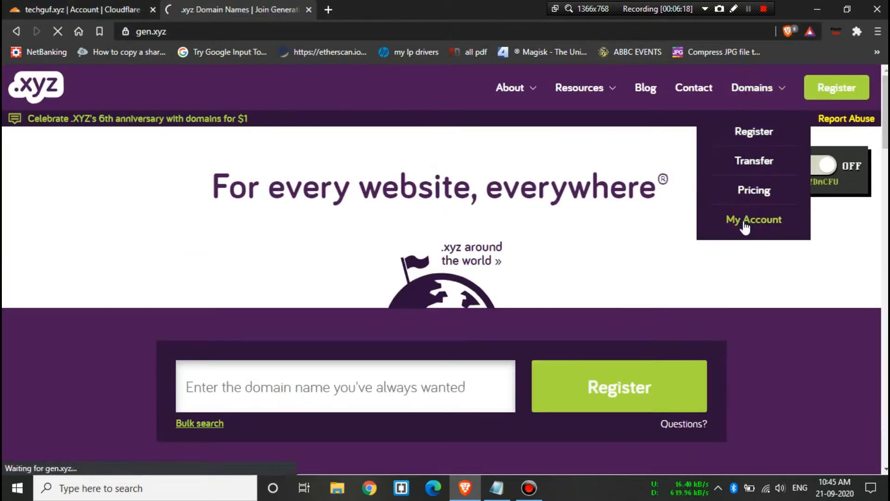
left_click(746, 222)
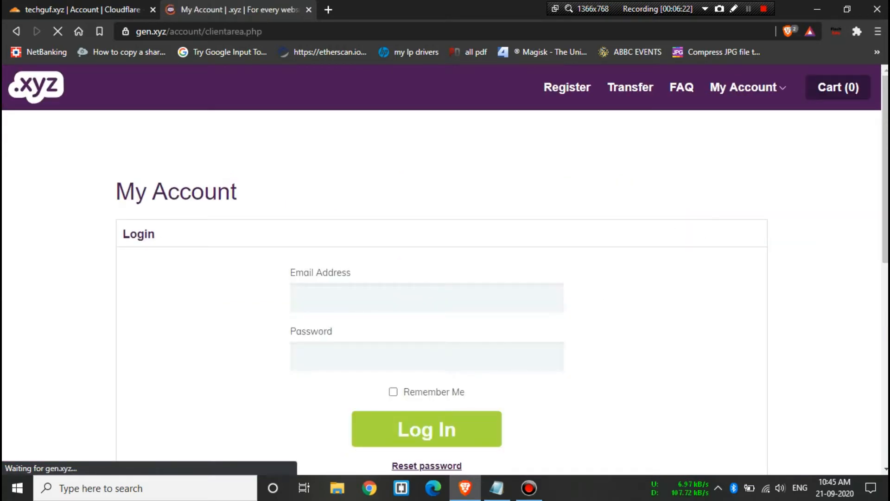
Log in to the registrar account with the saved e-mail address and account password, with Remember Me enabled.
left_click(452, 207)
left_click(426, 298)
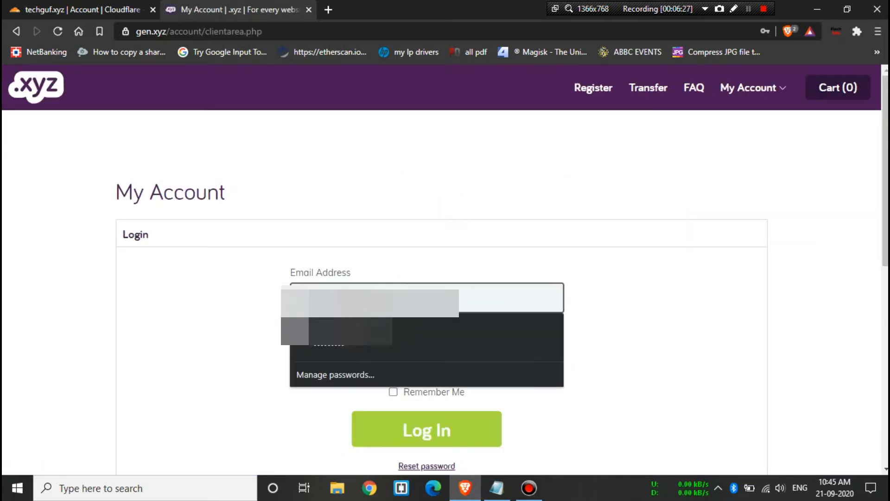
left_click(417, 336)
left_click(393, 393)
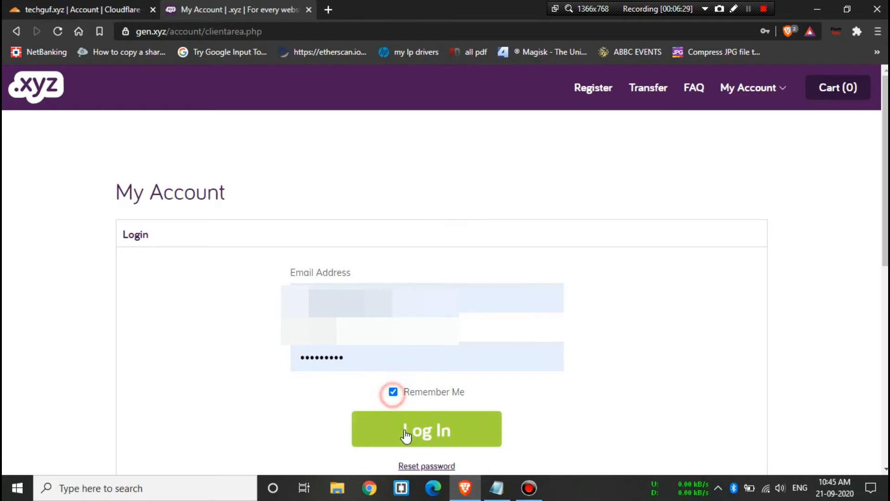
left_click(405, 430)
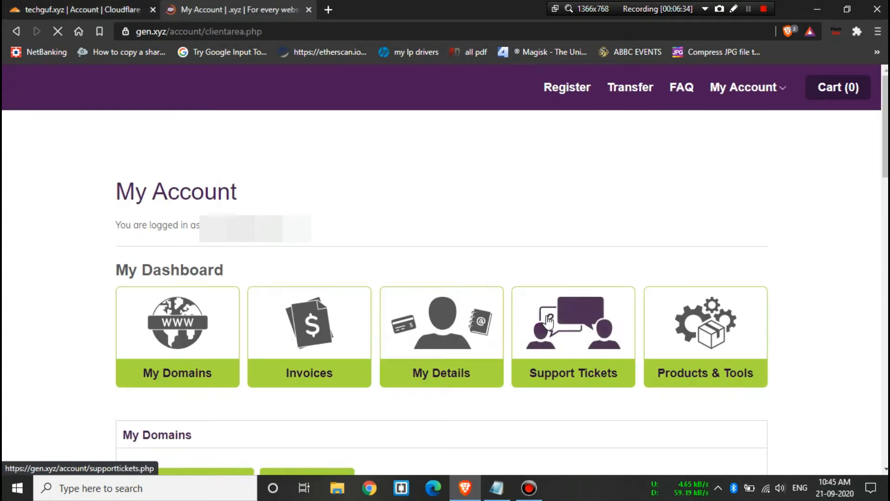
Open the management page of the domain techguf.xyz from the registrar's domain list.
scroll(574, 320, "down", 5)
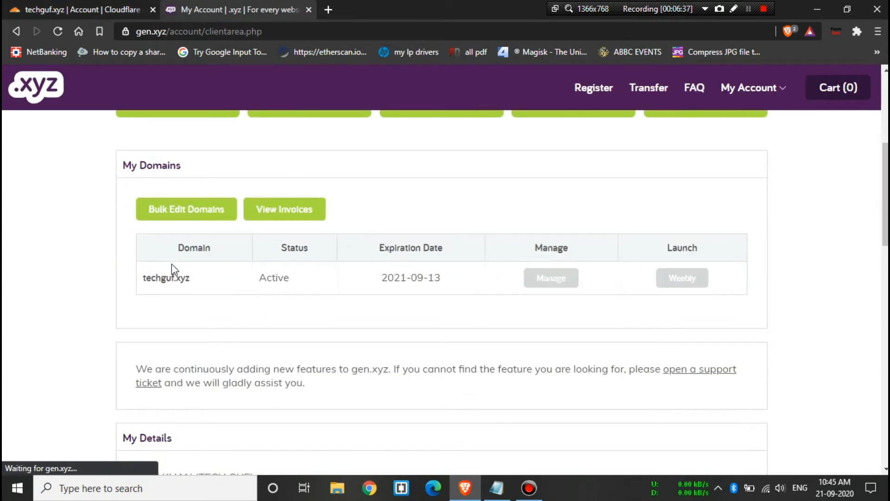
double_click(196, 277)
left_click(192, 279)
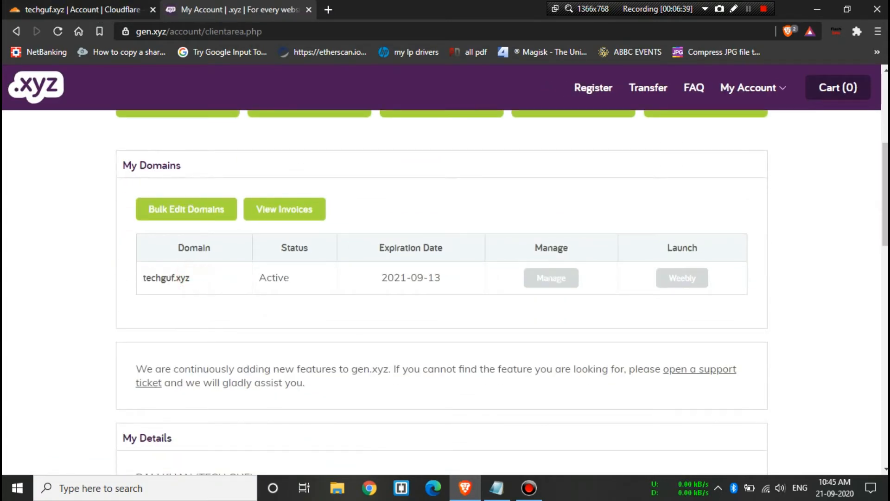
left_click(538, 278)
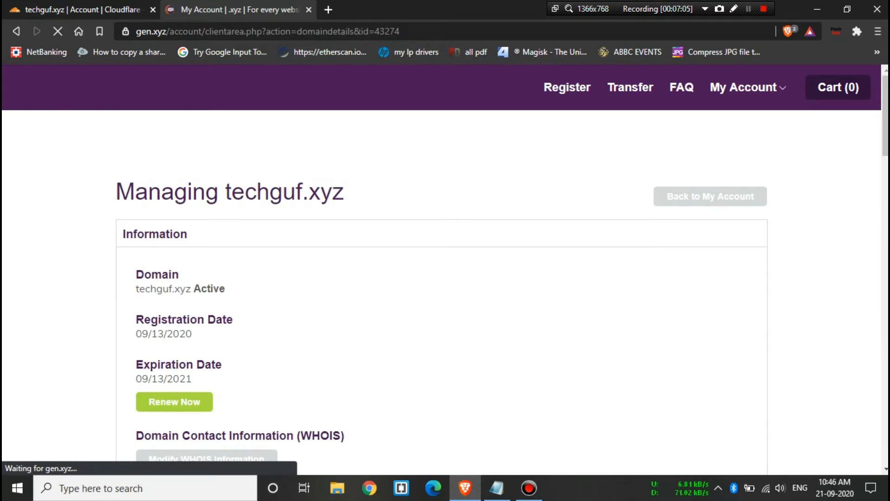
Open DNS management for techguf.xyz from its nameserver settings and bring up its existing DNS records.
scroll(442, 292, "down", 15)
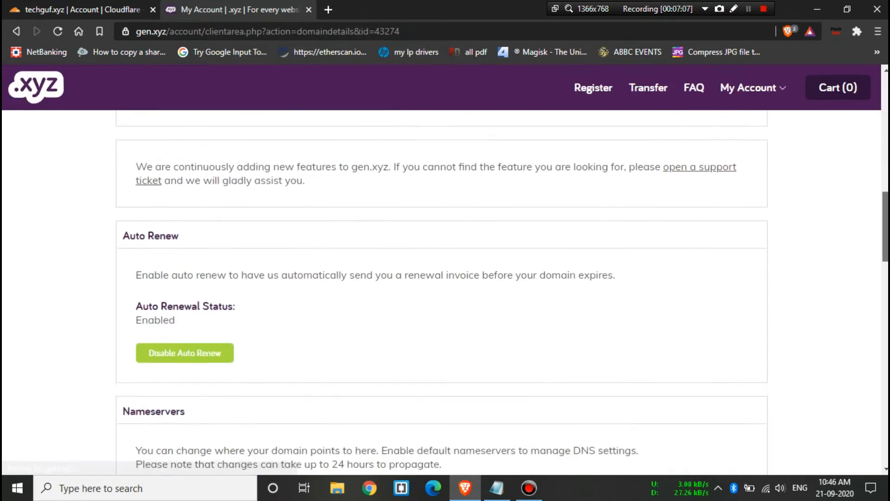
scroll(323, 324, "down", 3)
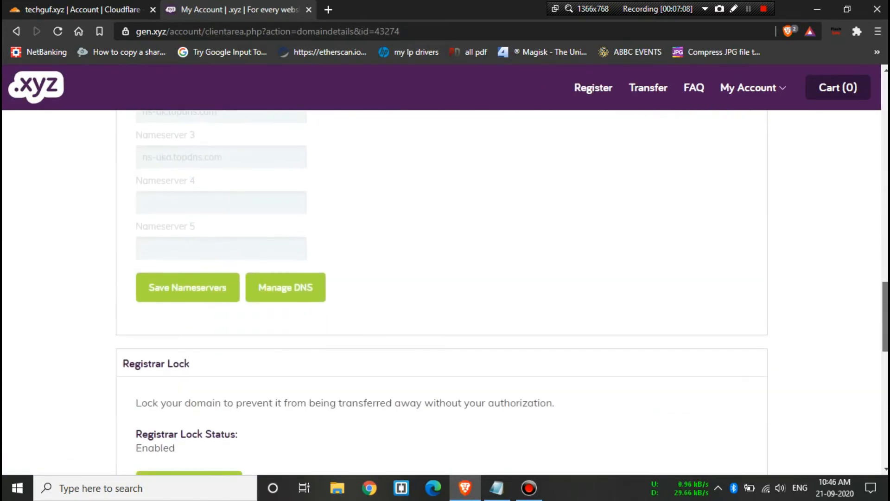
left_click(297, 282)
scroll(377, 295, "down", 7)
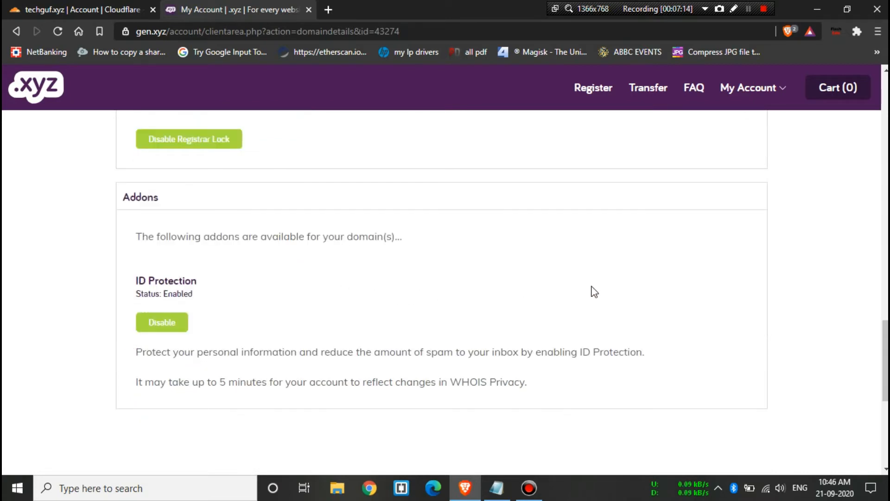
left_click_drag(885, 360, 886, 301)
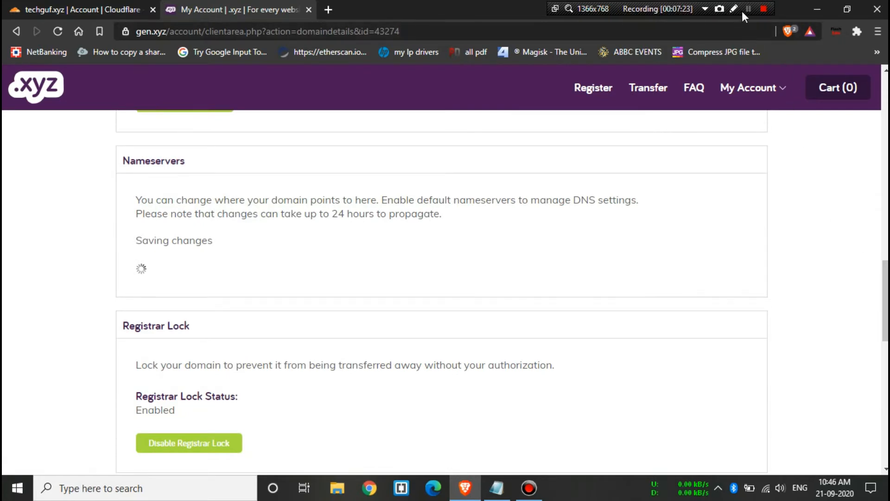
left_click(747, 9)
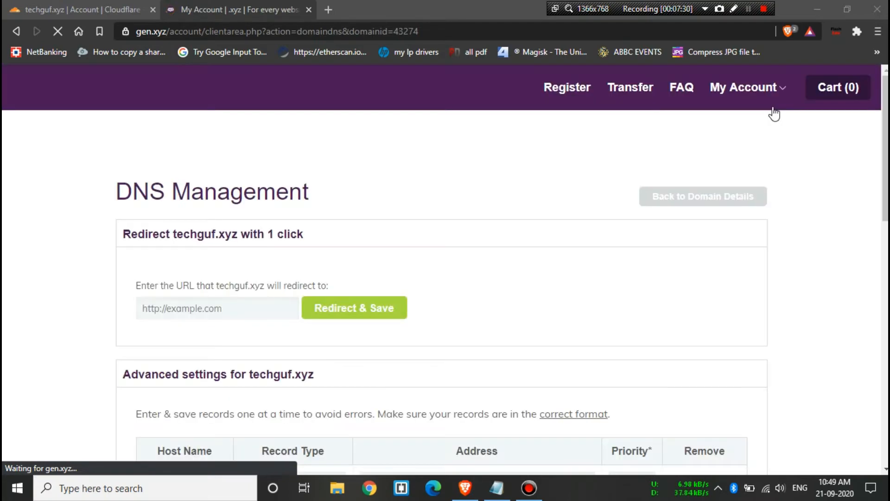
scroll(842, 278, "down", 5)
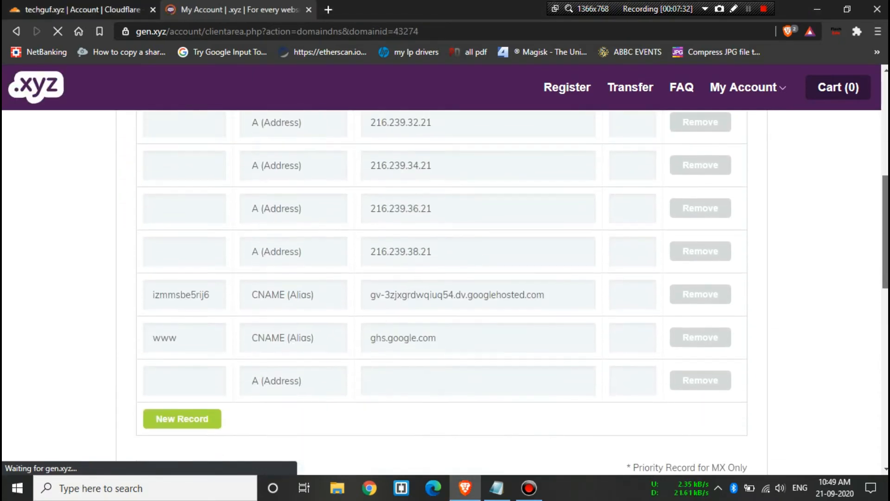
Compare the registrar's DNS records for techguf.xyz with the records scanned by Cloudflare, checking A addresses and CNAME aliases.
left_click_drag(461, 173, 361, 178)
left_click(28, 9)
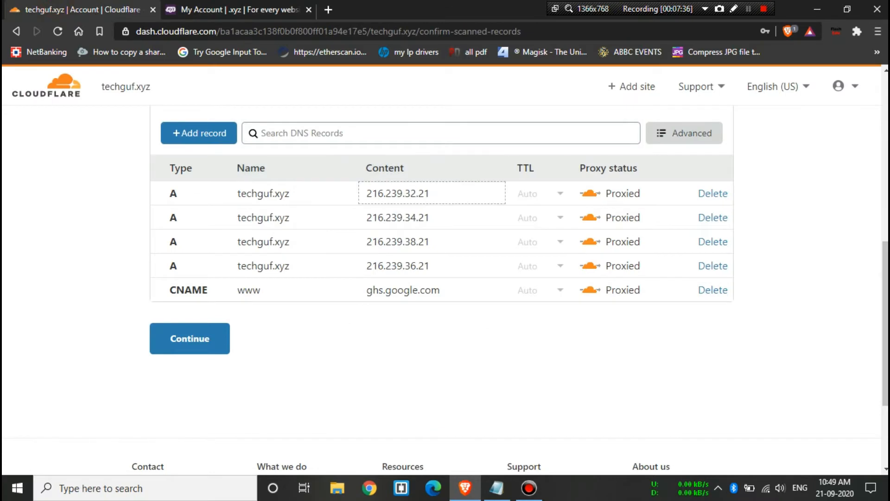
left_click(258, 8)
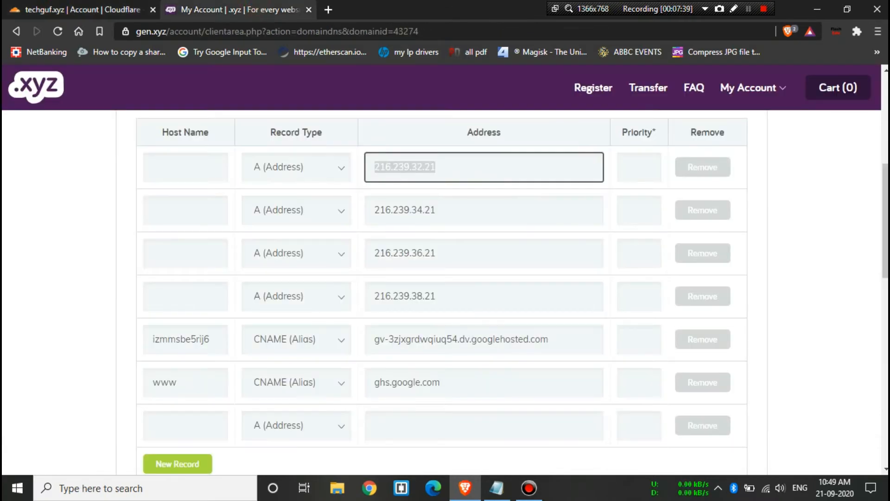
left_click(92, 4)
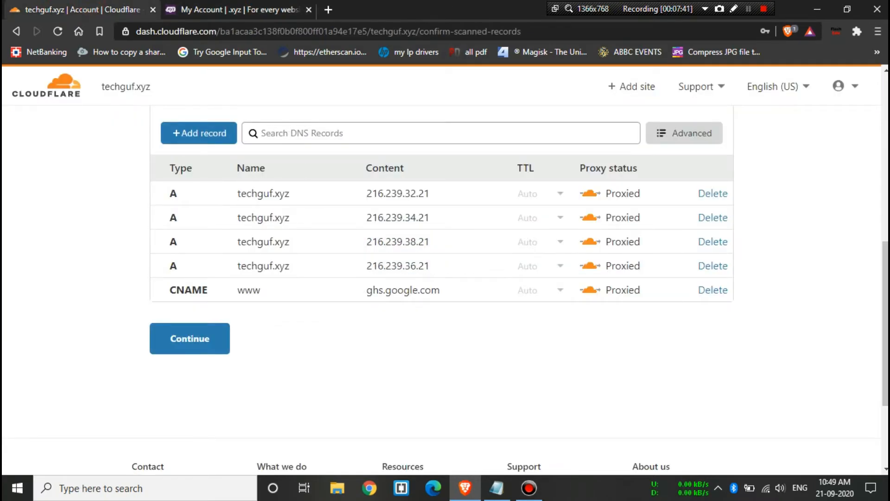
left_click(195, 4)
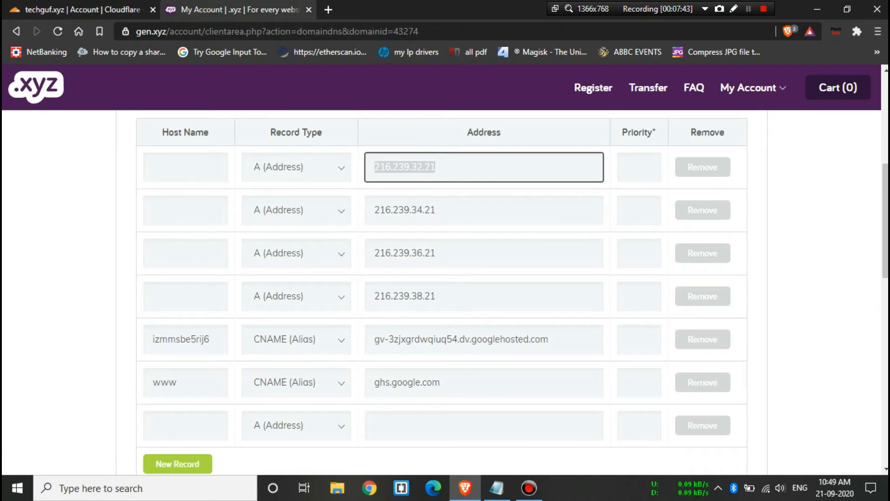
left_click(411, 339)
Switch to Notepad and add the line "one dns address is missing in my case so i'm adding" below the registrar note.
left_click(496, 488)
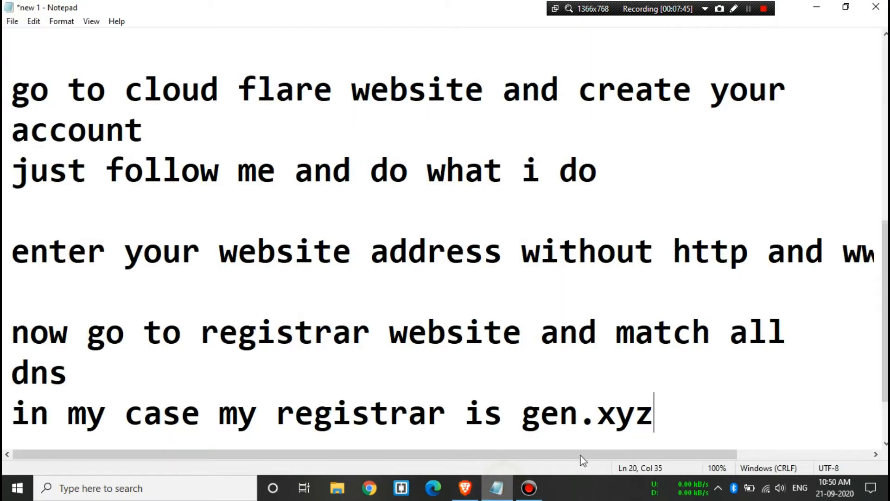
key("Return")
type("one dns addre")
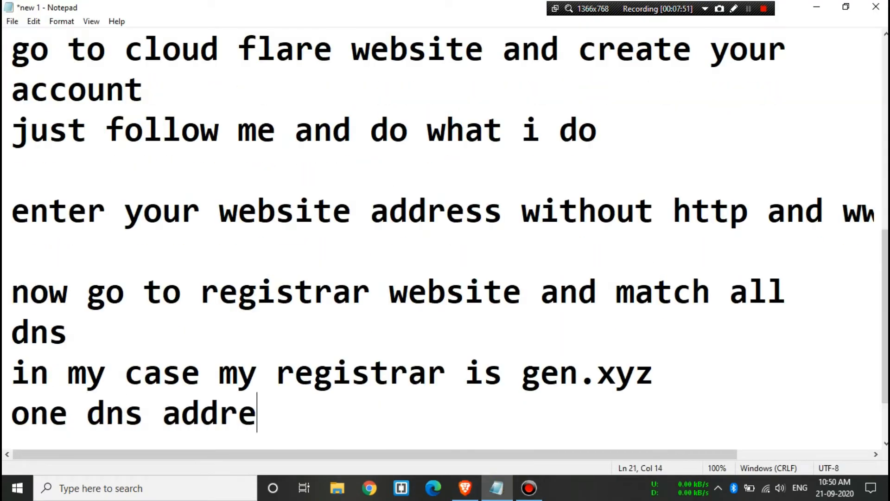
type("ss is missing in my cas")
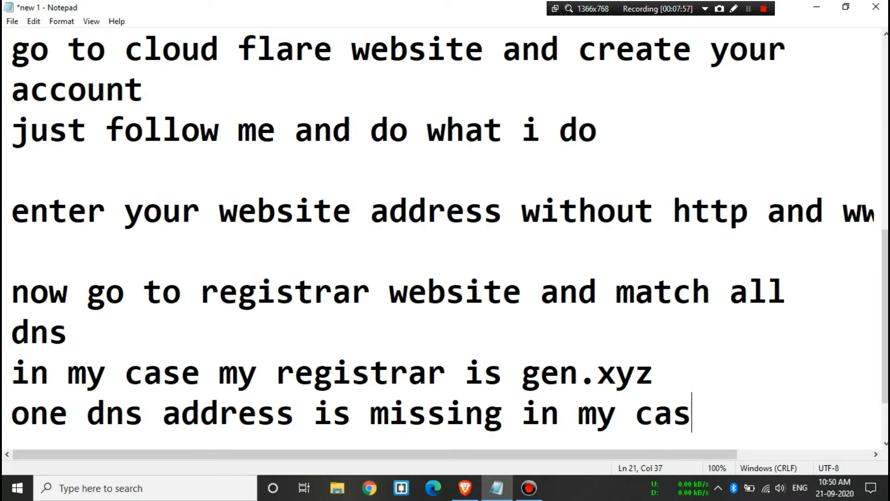
type("e")
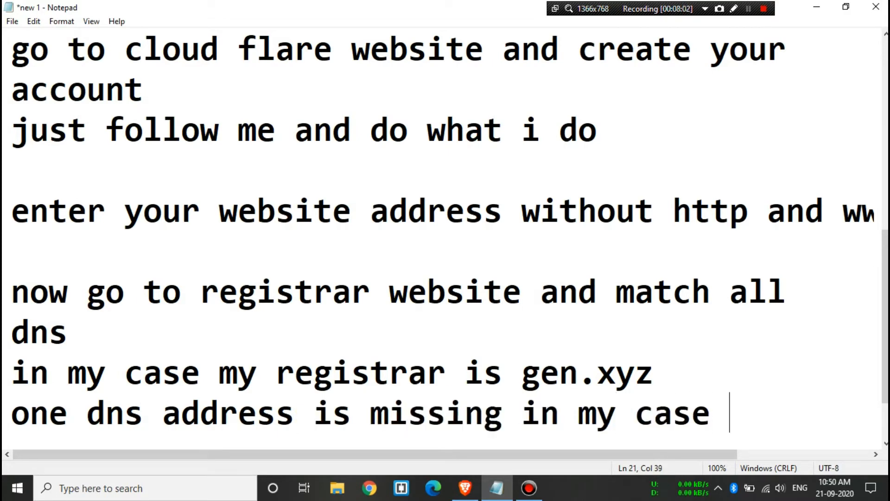
type(" so i'm")
key("Return")
type("adding")
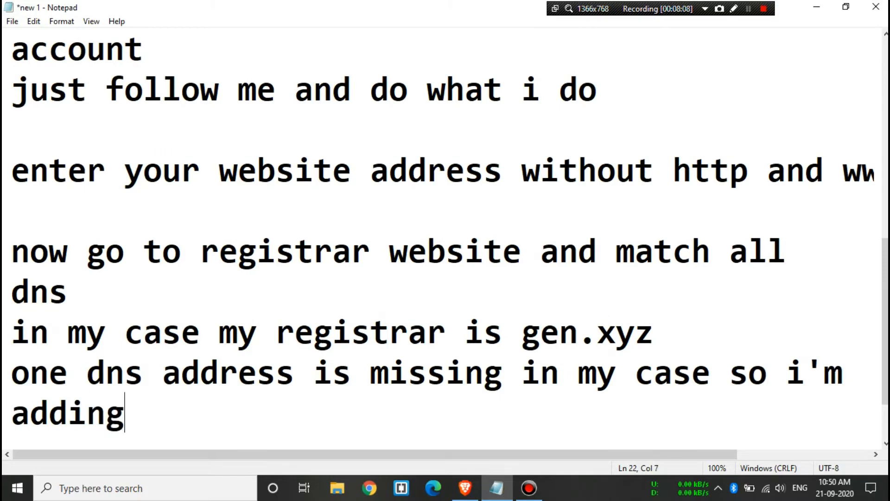
Return to the browser and start a new DNS record of type CNAME for techguf.xyz in Cloudflare.
left_click(465, 488)
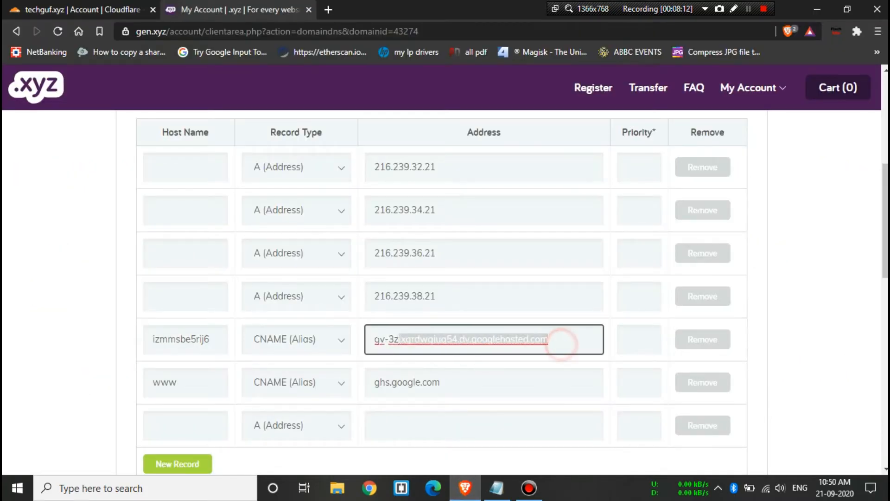
left_click_drag(562, 338, 363, 341)
left_click(116, 9)
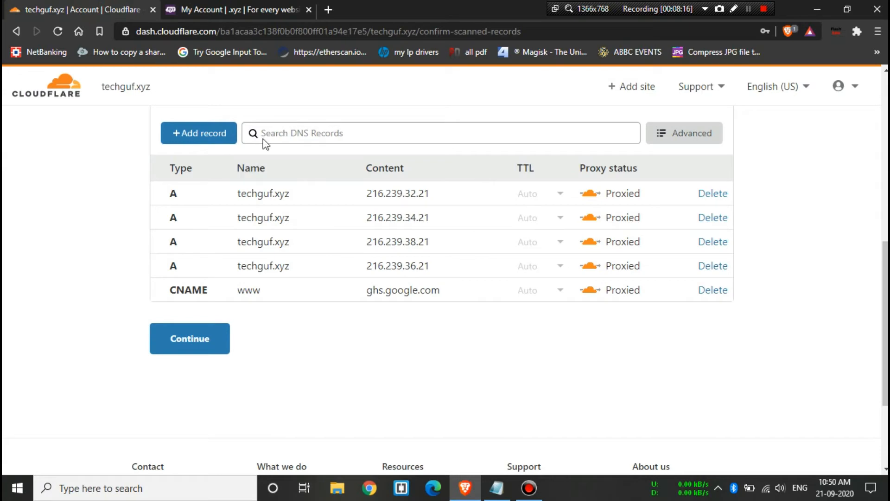
left_click(212, 138)
left_click(210, 207)
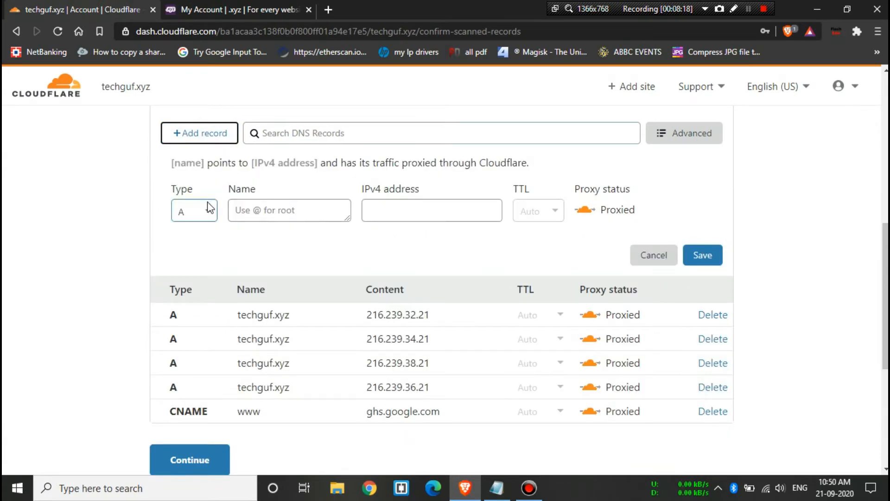
key("ctrl+Tab")
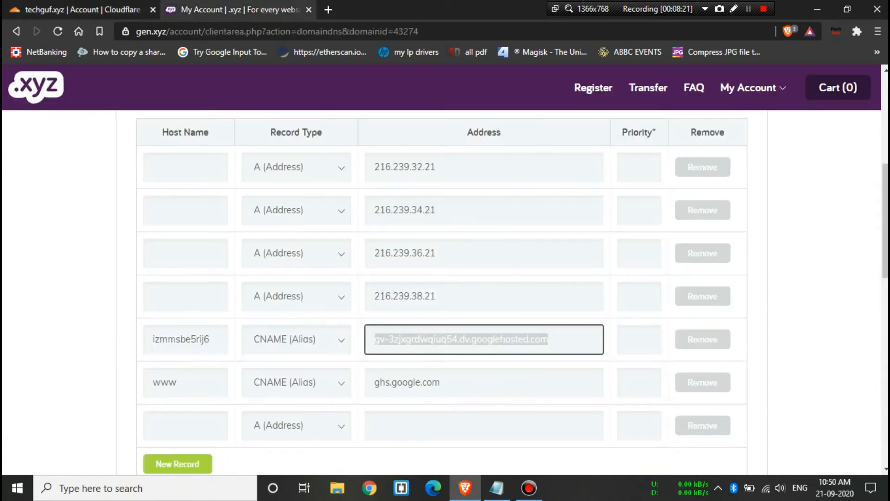
left_click(112, 6)
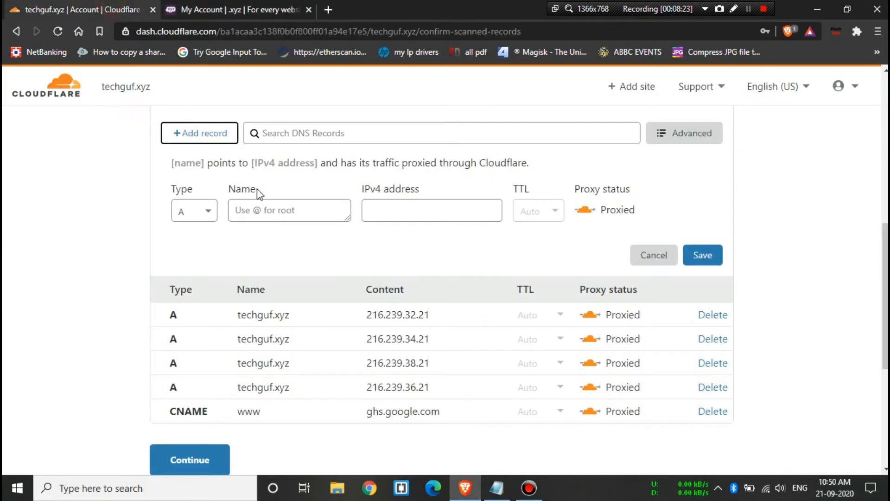
left_click(195, 211)
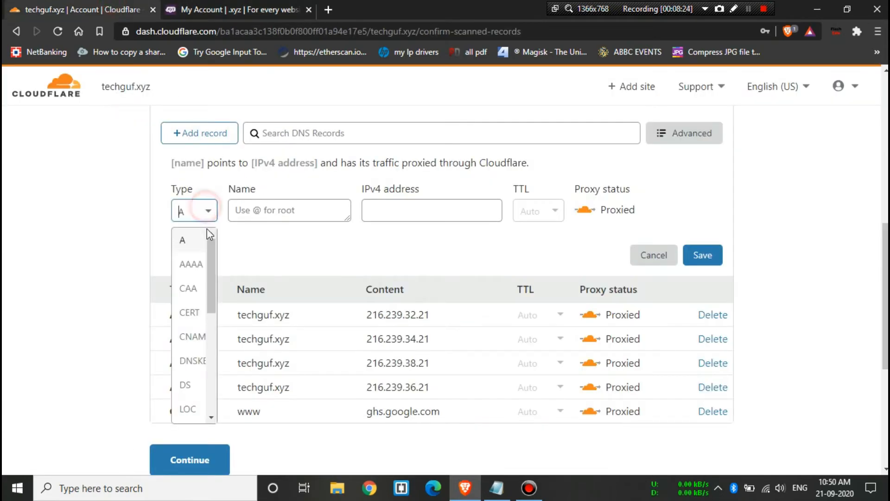
left_click(195, 337)
Copy the host name izmmsbe5rij6 from the registrar's CNAME record into the new Cloudflare record's name.
left_click(206, 6)
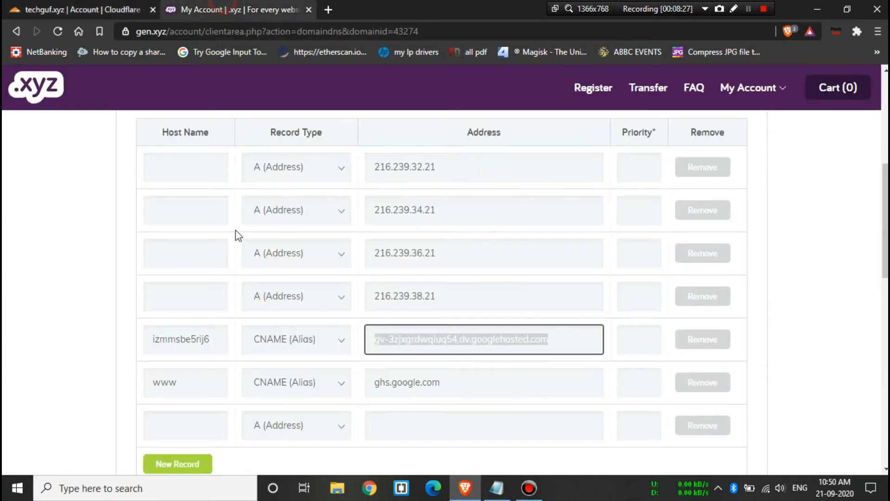
double_click(216, 339)
key("ctrl+c")
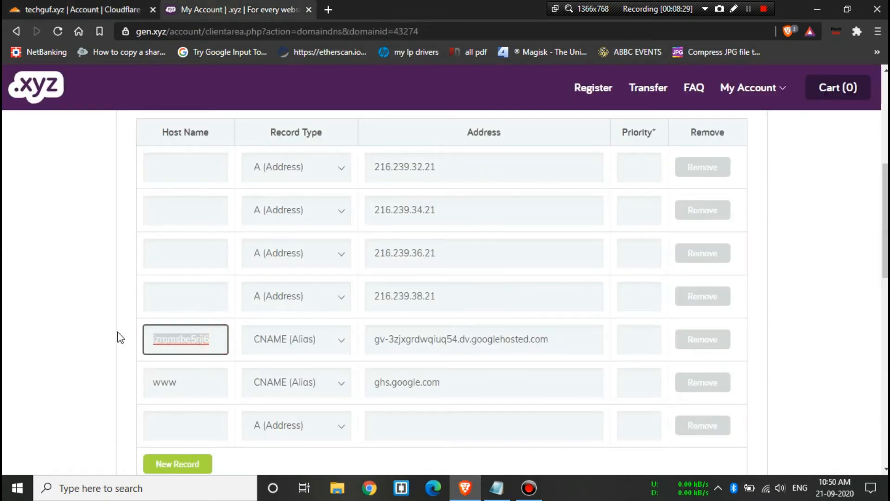
left_click(112, 8)
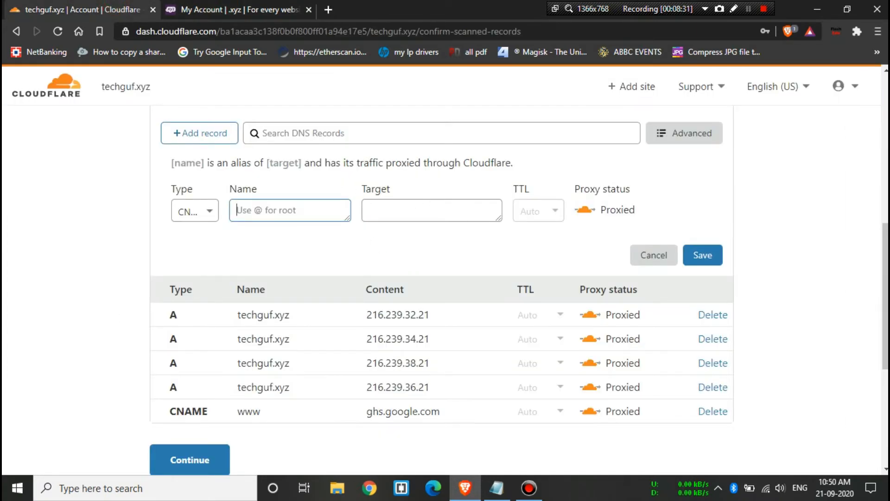
key("ctrl+v")
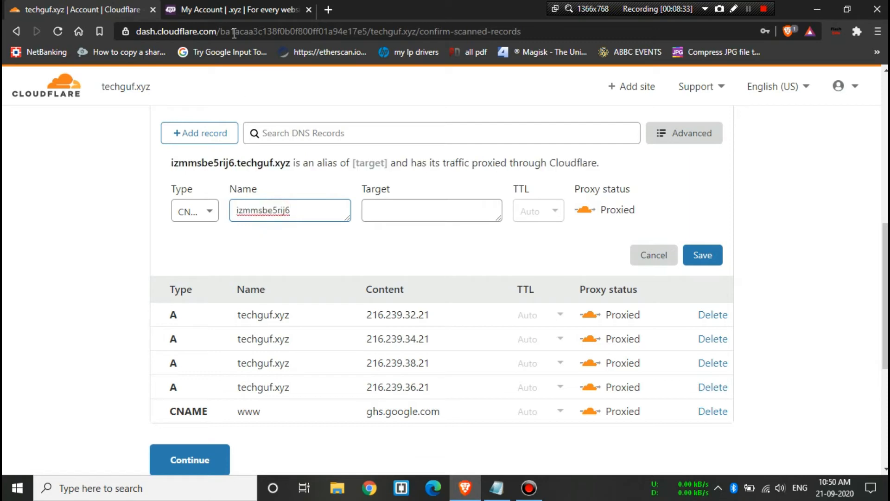
Copy the registrar's alias address gv-3zjxgrdwqiuq54.dv.googlehosted.com as the new CNAME record's target and save the record.
left_click(232, 9)
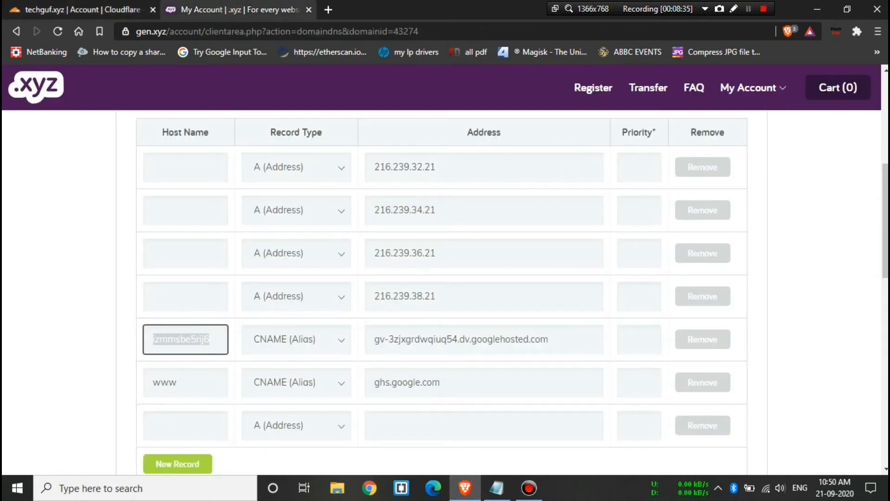
left_click_drag(374, 338, 548, 340)
key("ctrl+c")
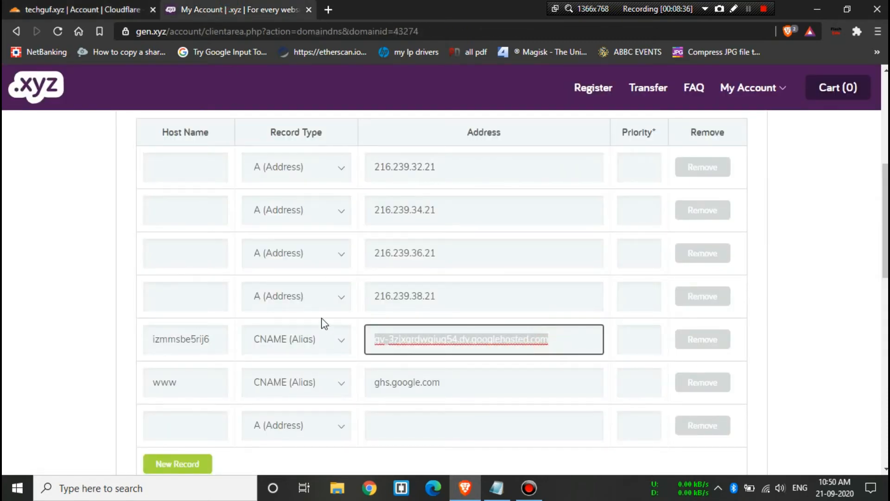
left_click(81, 10)
left_click(397, 205)
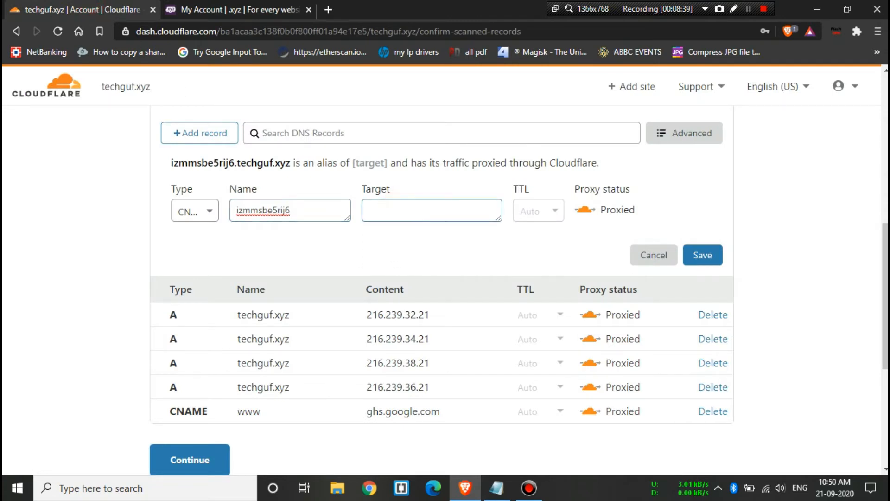
key("ctrl+v")
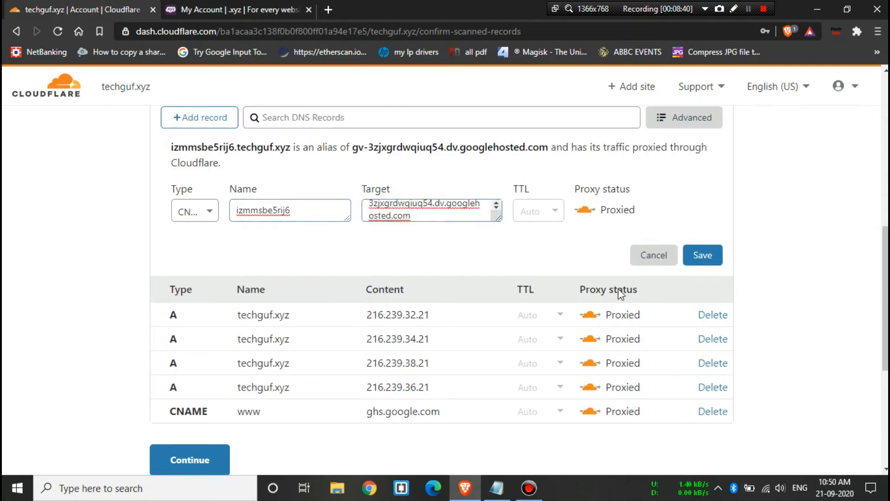
left_click(702, 255)
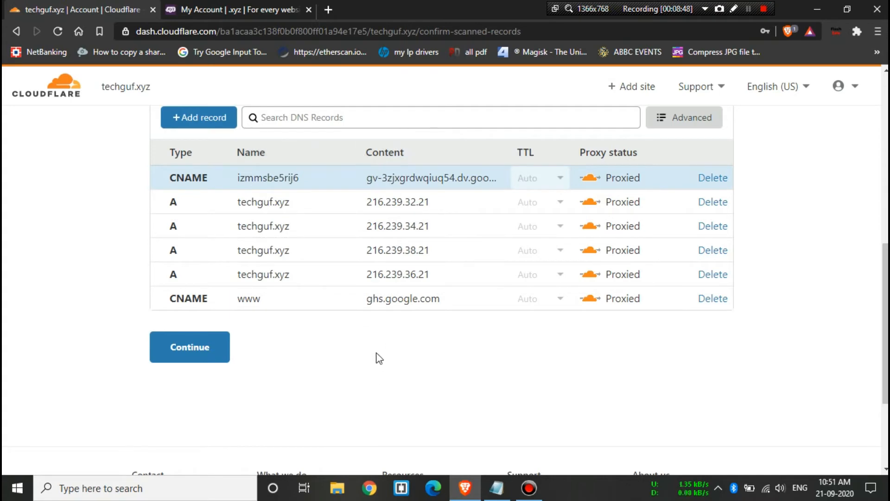
Continue from the DNS record review to the nameserver change instructions and bring up Cloudflare's replacement nameservers.
left_click(203, 348)
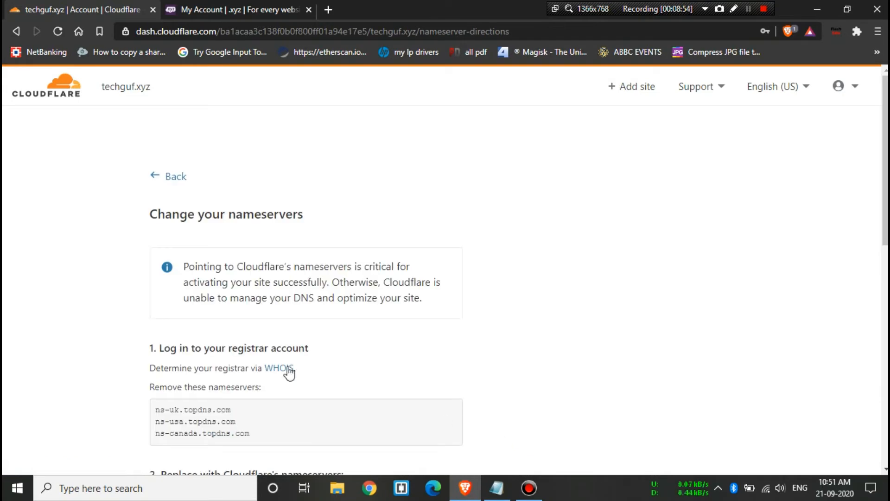
scroll(514, 255, "down", 3)
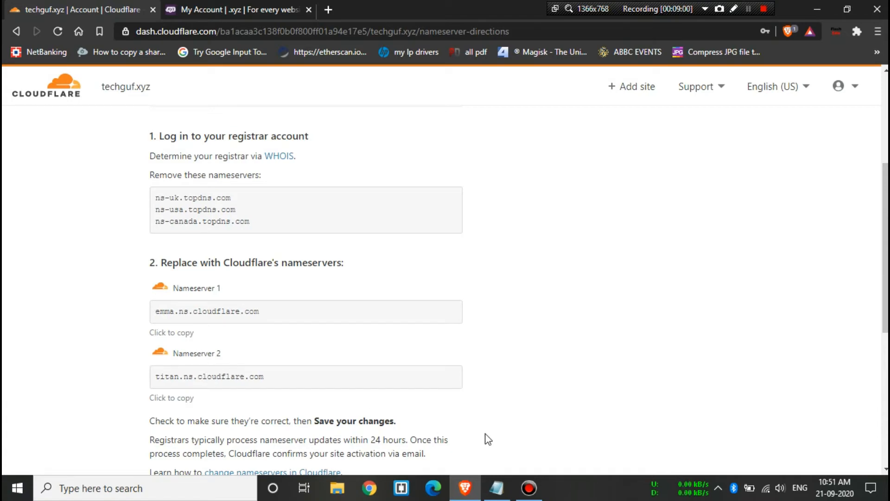
In Notepad, add the note "now again go to manage domain settings and change custom nameservers and add cloud flare servers.".
left_click(506, 490)
key("Return")
type("now a")
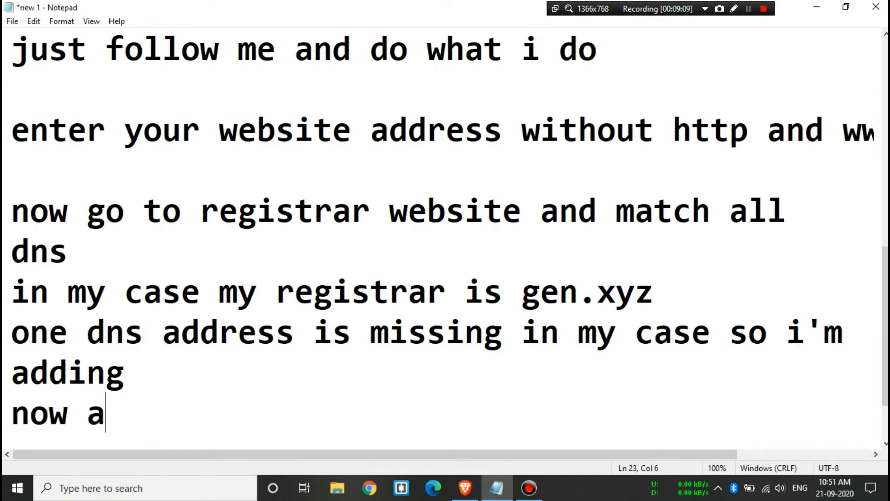
type("gain go to manage ")
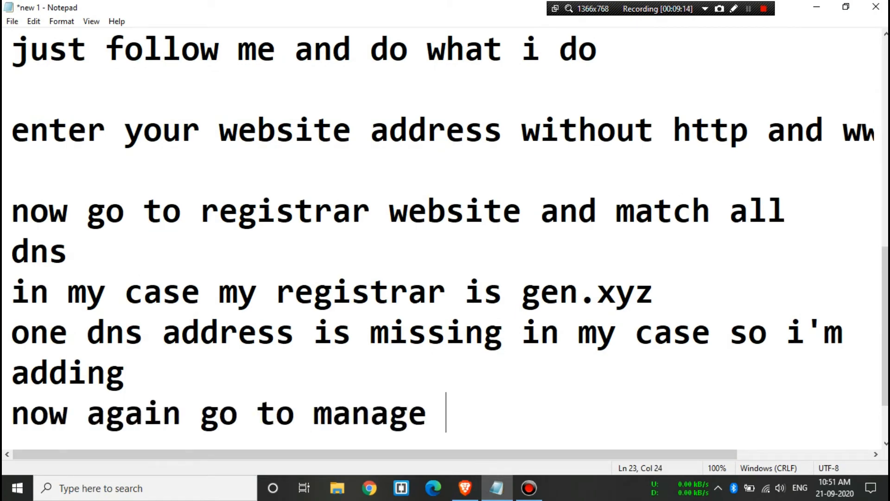
type("domain settings and c")
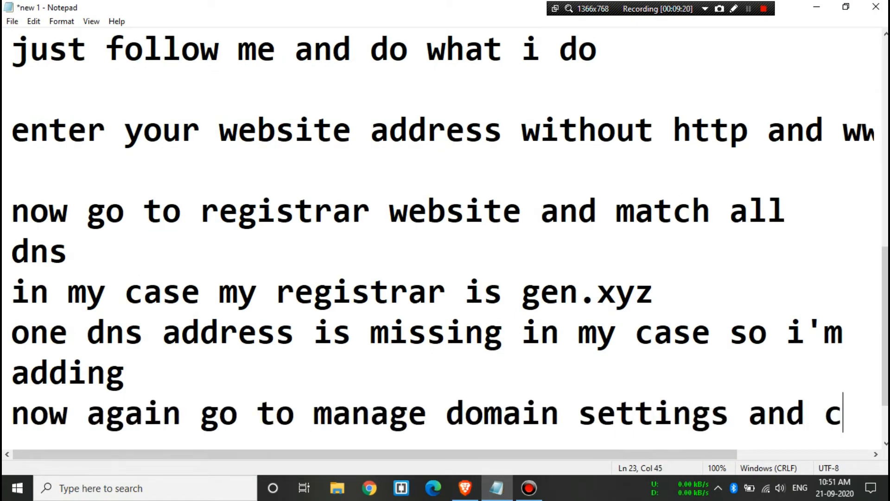
type("hange")
key("Return")
type("custom n")
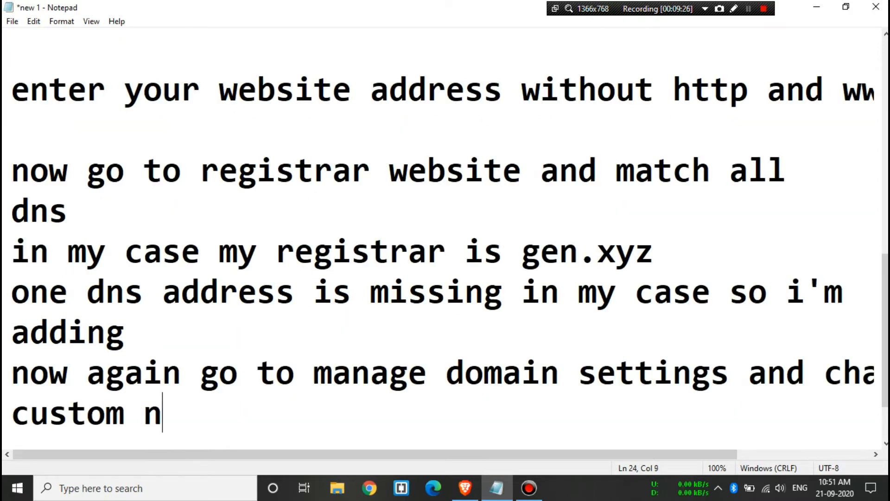
type("ameservers and ad")
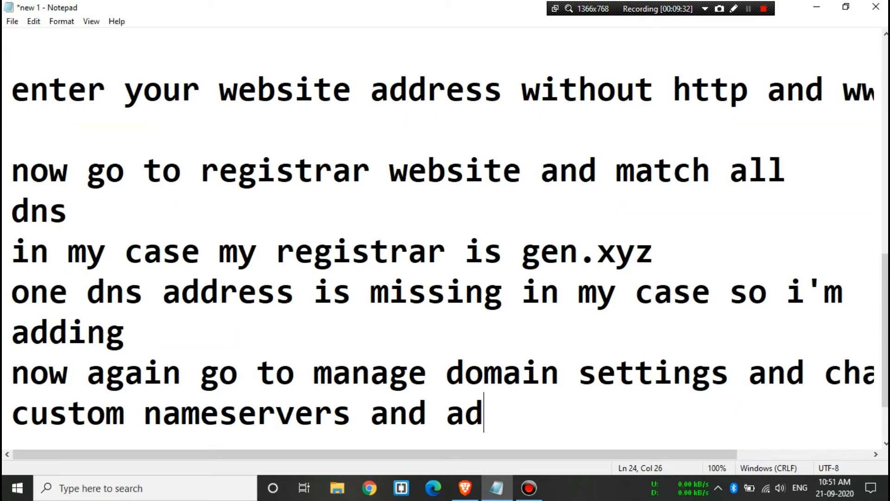
type("d cloud flare")
key("Return")
type("server")
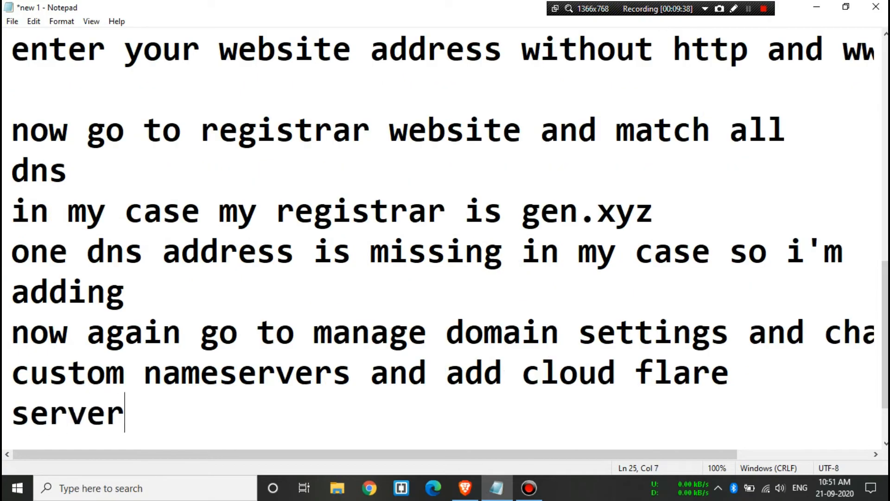
type("s.")
Return from the registrar's DNS records to the techguf.xyz domain details in the browser and choose to use custom nameservers.
left_click(465, 487)
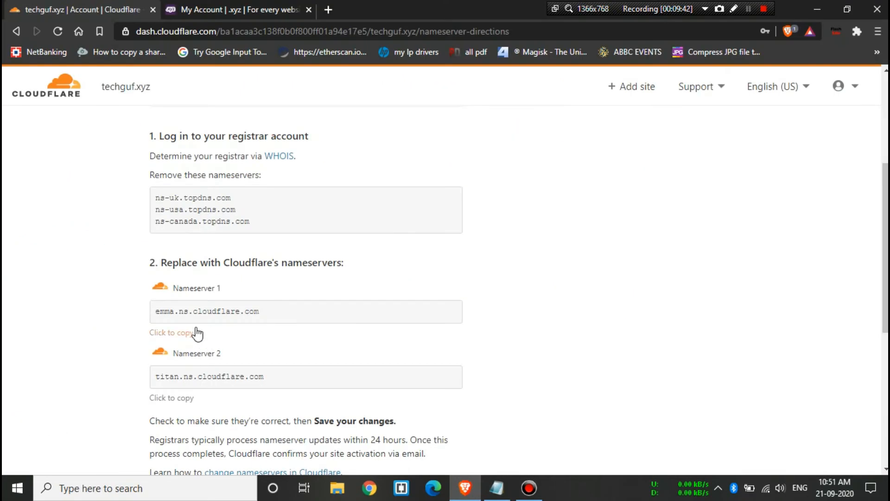
left_click(177, 332)
left_click(222, 10)
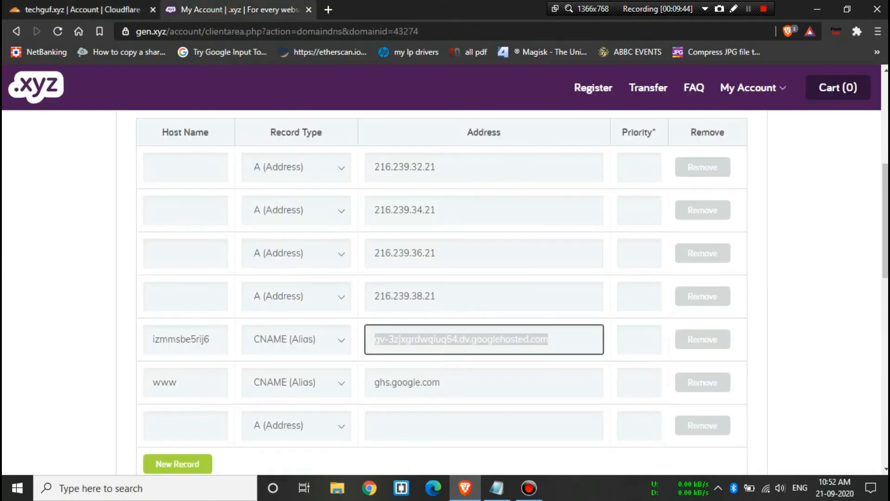
scroll(442, 292, "up", 4)
scroll(442, 292, "down", 8)
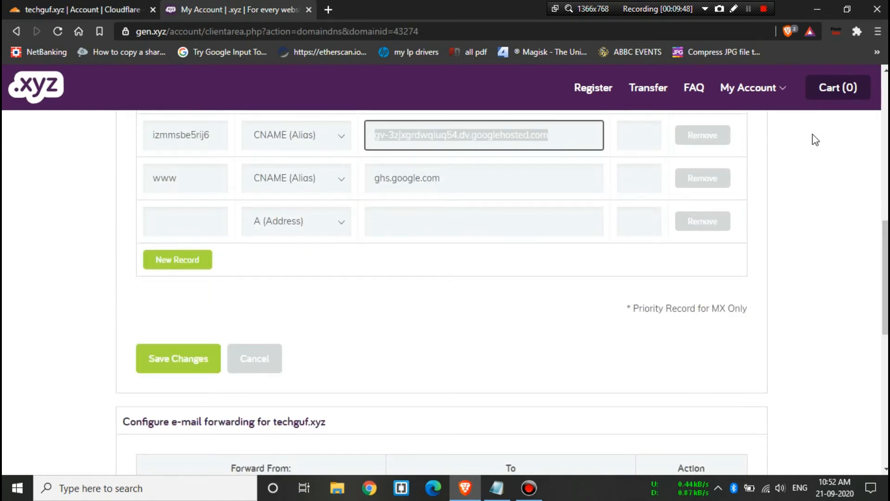
left_click(16, 32)
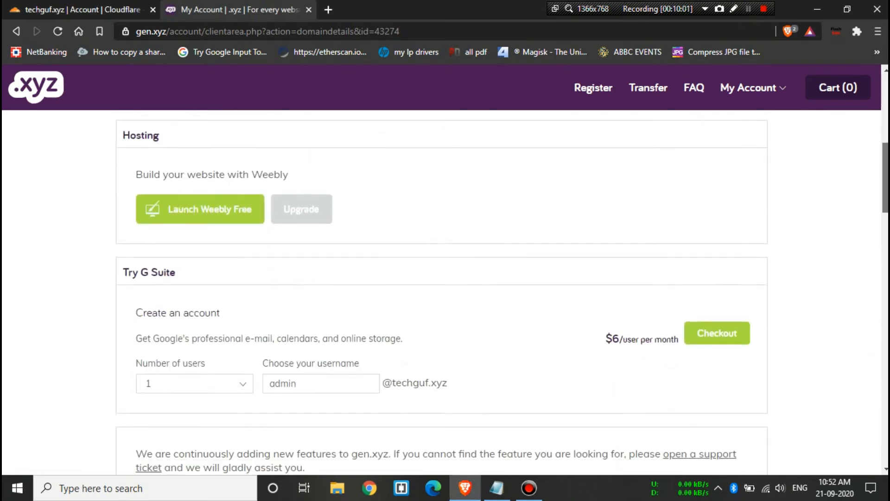
scroll(288, 285, "down", 10)
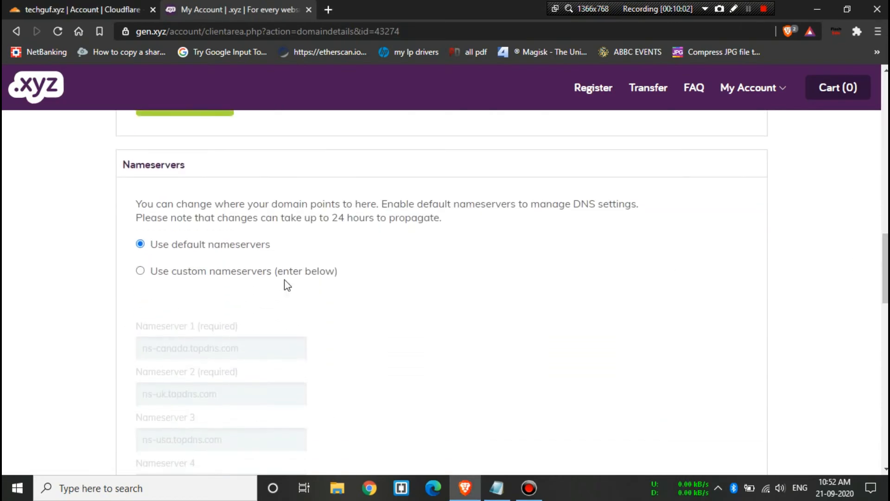
left_click(140, 271)
Copy Cloudflare's first nameserver, emma.ns.cloudflare.com, into Nameserver 1 of the registrar's domain details.
left_click(42, 7)
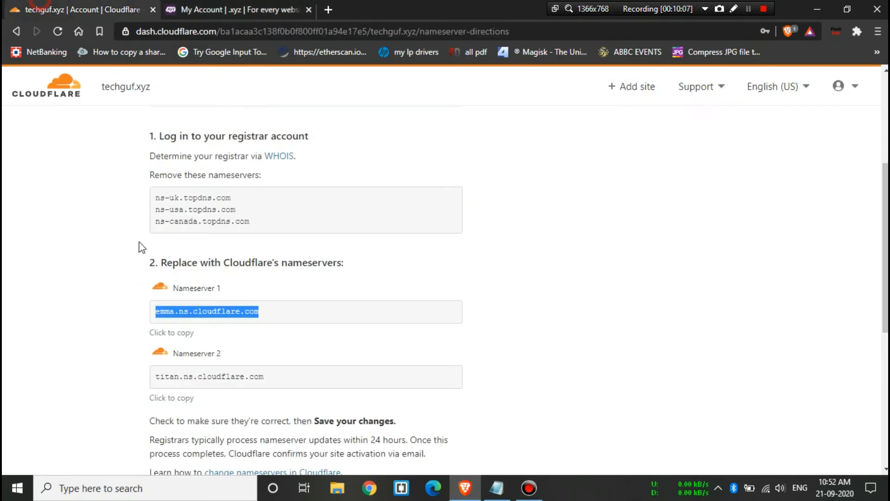
left_click(184, 332)
left_click(268, 6)
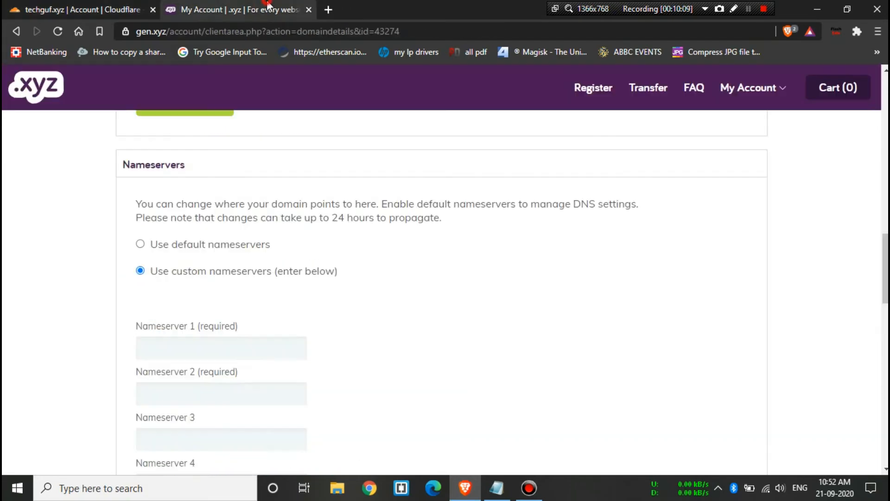
left_click(274, 344)
key("ctrl+v")
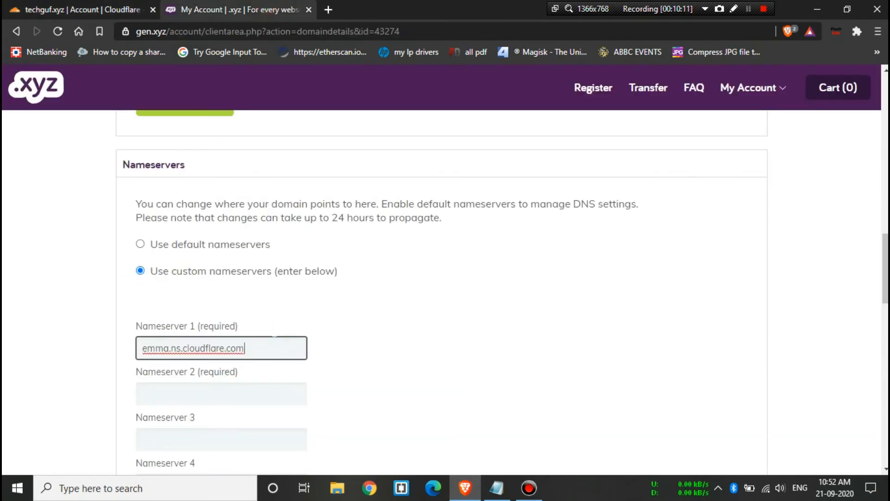
Copy Cloudflare's second nameserver, titan.ns.cloudflare.com, into Nameserver 2 of the domain details and submit the nameservers for saving.
left_click(96, 5)
left_click(179, 399)
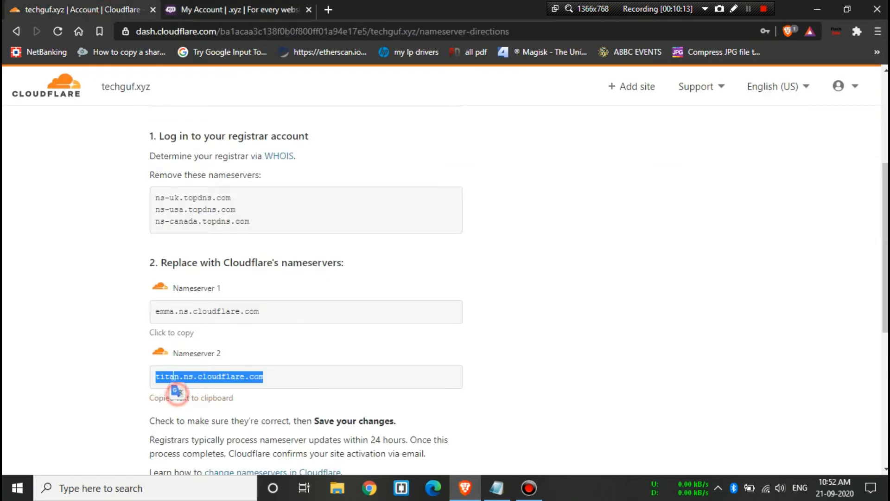
left_click(220, 7)
left_click(215, 392)
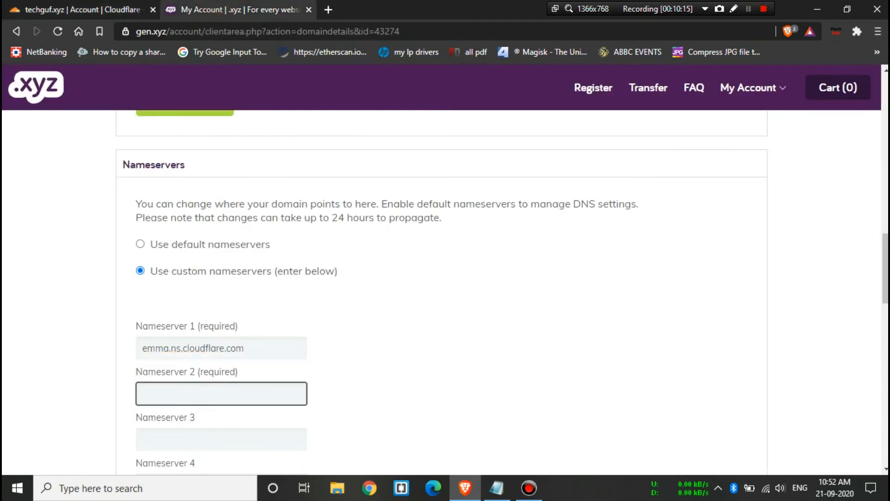
key("ctrl+v")
scroll(535, 316, "down", 4)
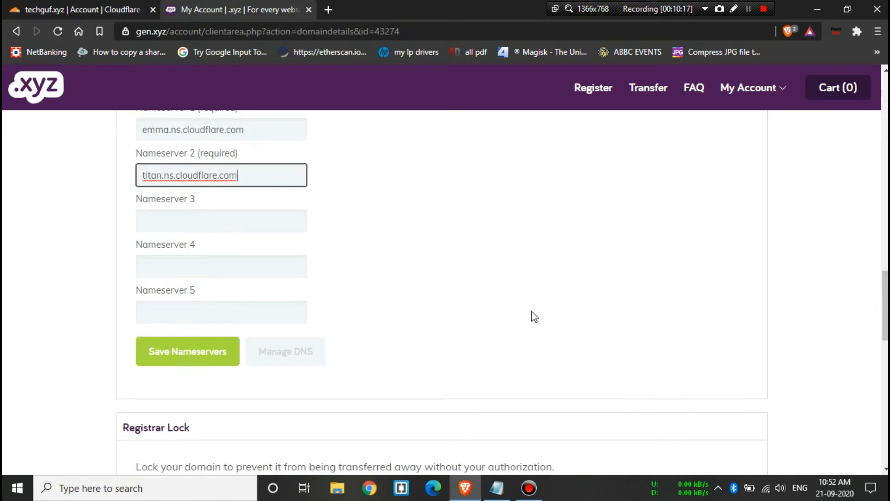
left_click(199, 357)
scroll(198, 355, "down", 6)
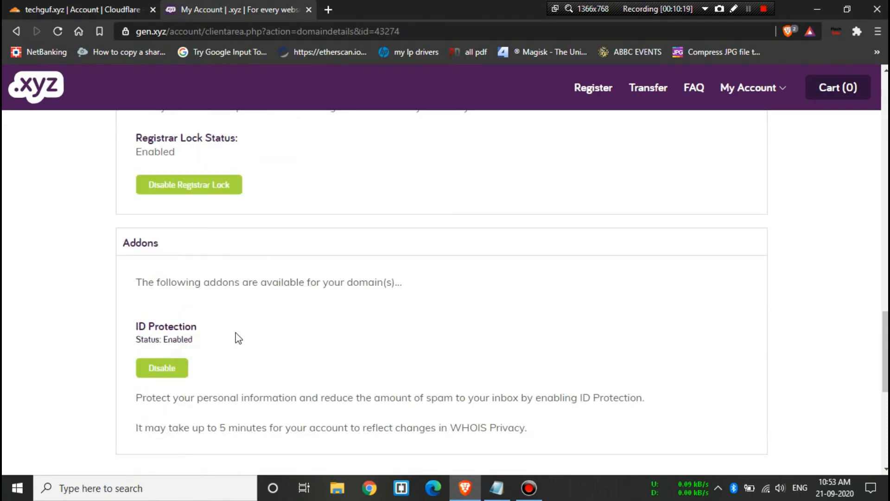
In Notepad, add the note "my registrar is currently slow" below the existing instructions.
left_click(749, 8)
type("my registrar")
type(" is currently slow")
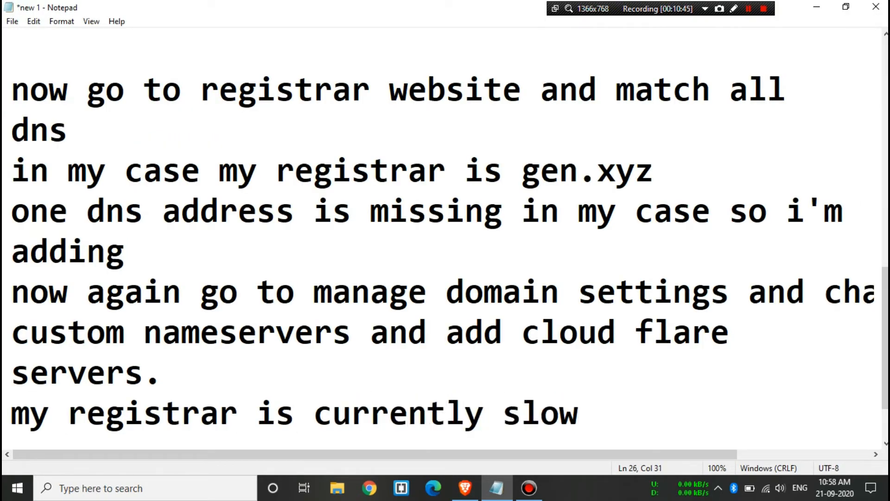
left_click(749, 8)
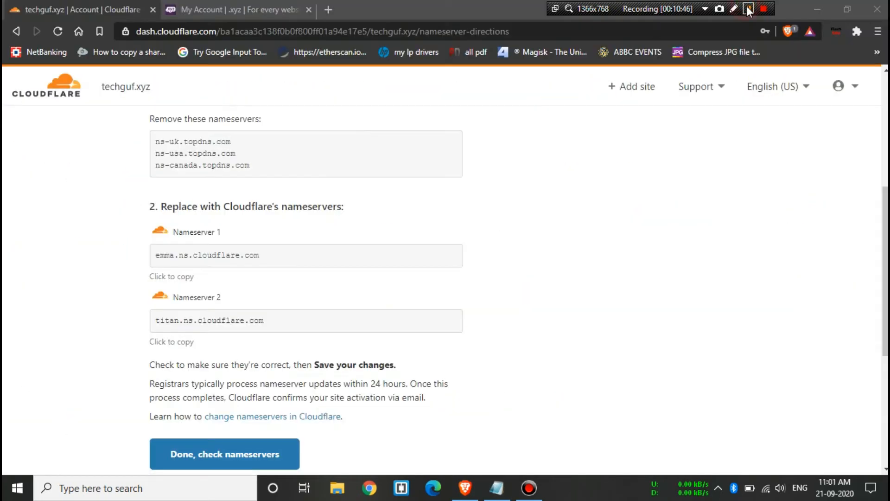
Copy emma.ns.cloudflare.com from Cloudflare in the browser into Nameserver 1 of the registrar's bulk edit form.
left_click(171, 279)
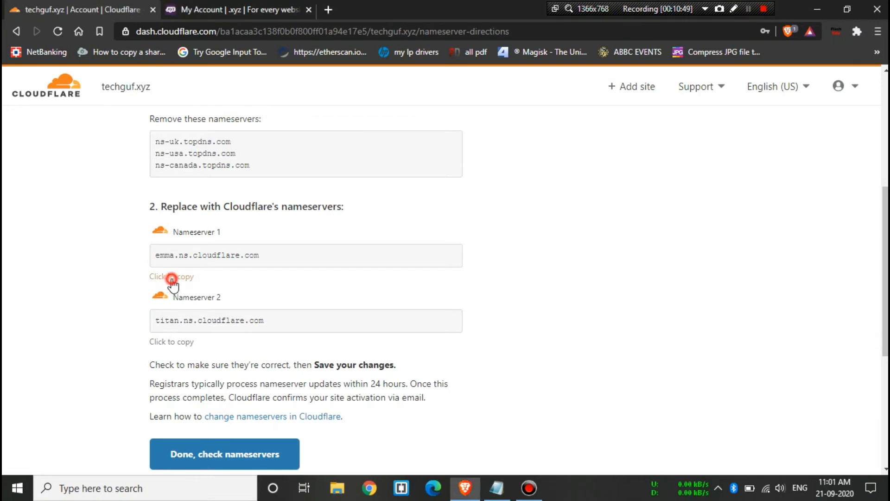
left_click(210, 6)
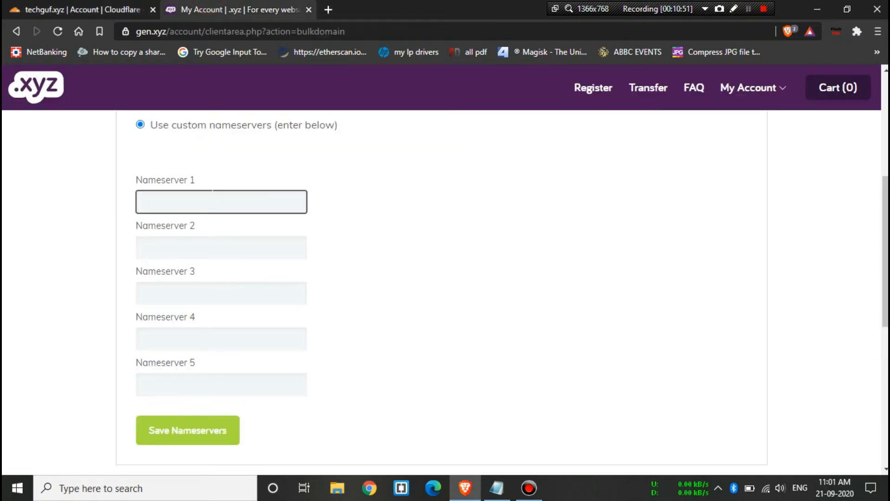
key("ctrl+v")
Copy titan.ns.cloudflare.com from Cloudflare into Nameserver 2 of the bulk edit form and save the nameservers.
left_click(88, 9)
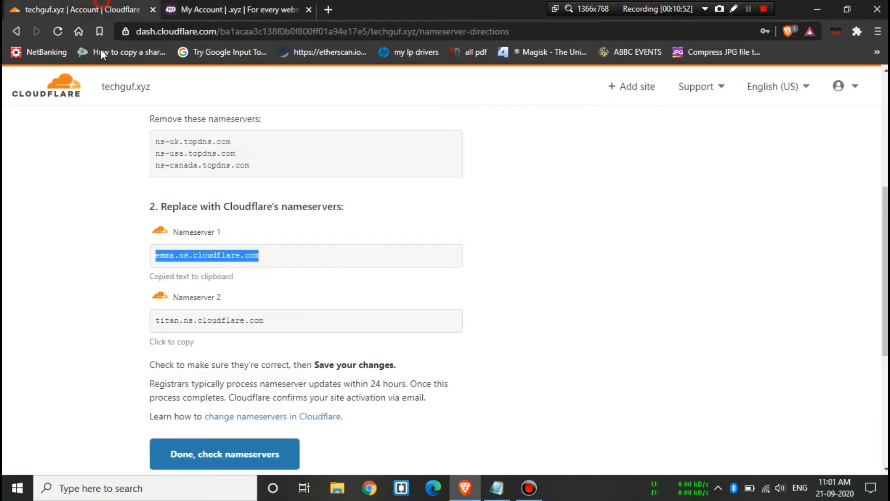
left_click(186, 345)
left_click(233, 8)
left_click(213, 245)
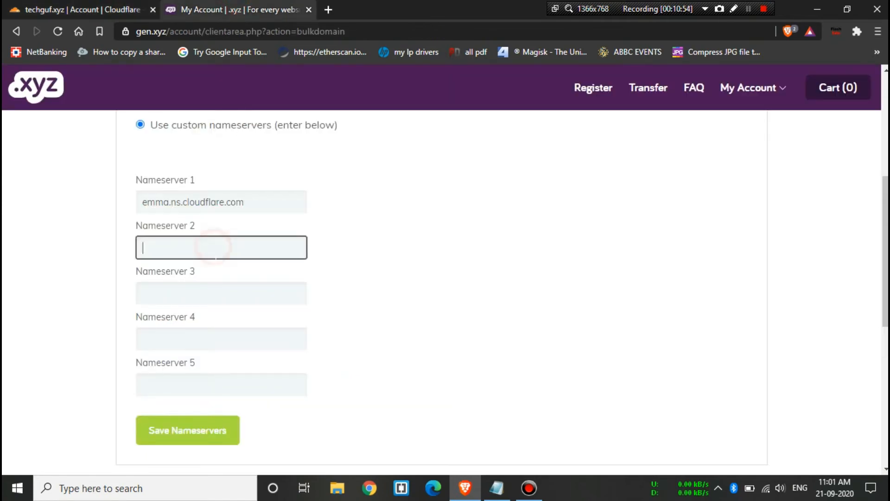
key("ctrl+v")
left_click(179, 438)
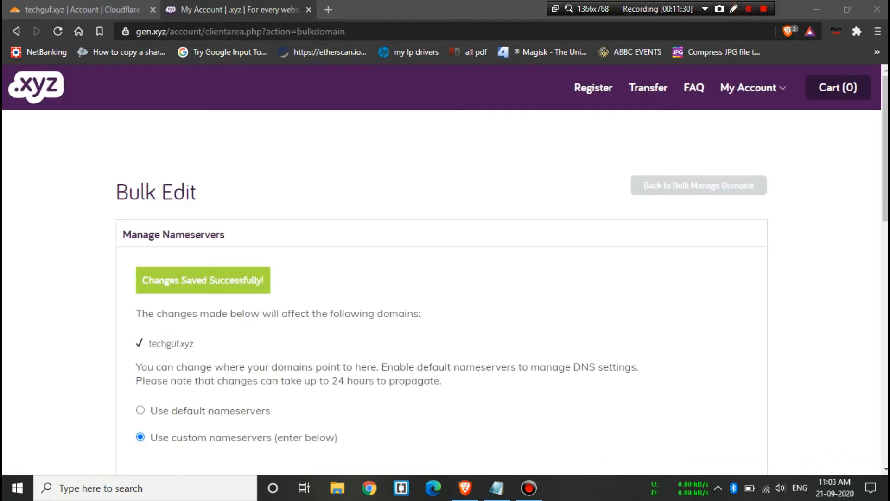
left_click(294, 284)
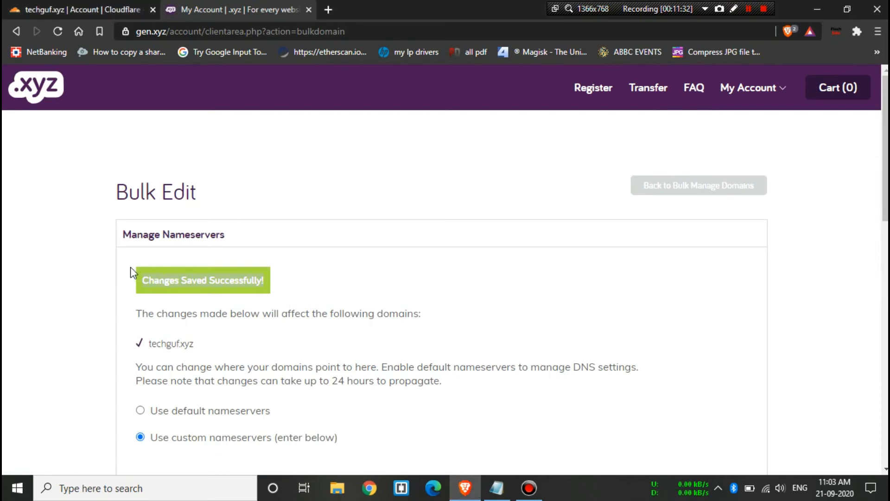
left_click(454, 308)
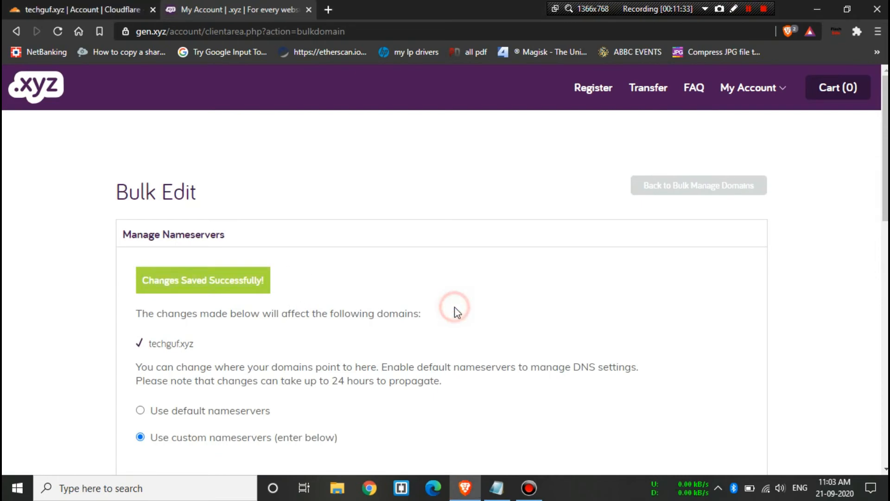
In Notepad, add the note "finally done.. now cloudflare will take few hours to very it. so wait few hours".
left_click(497, 487)
key("Return")
type("fi")
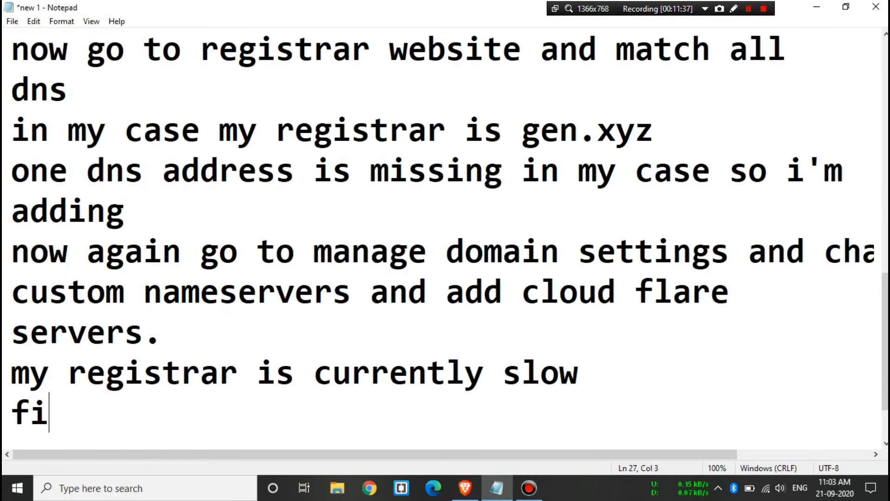
type("nally done.. now colou")
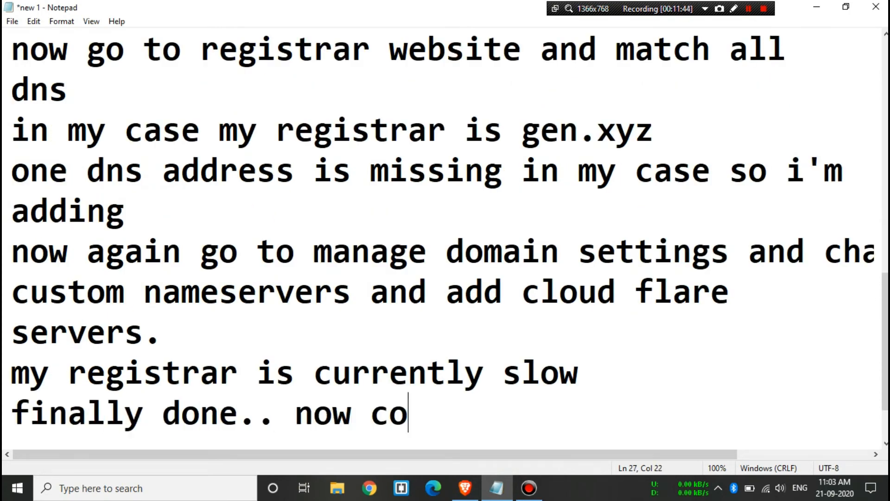
key("BackSpace")
key("BackSpace")
key("BackSpace")
key("BackSpace")
type("loudflare will ta")
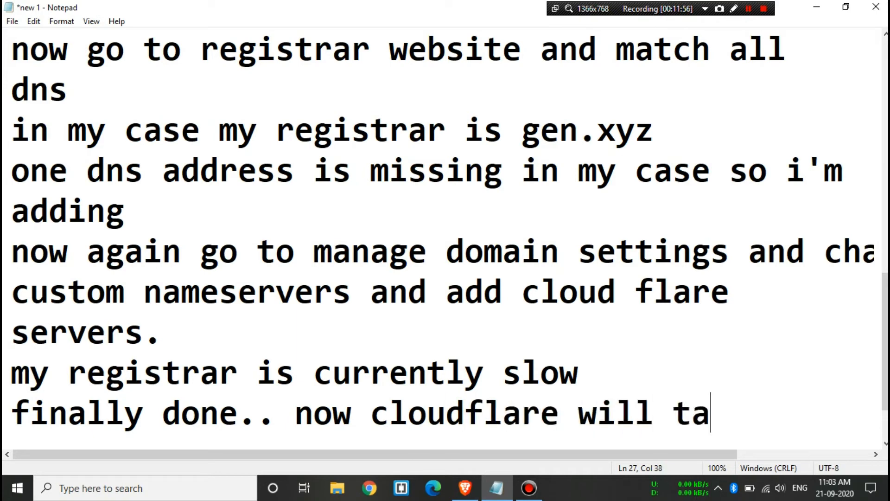
type("ke few hours")
key("Return")
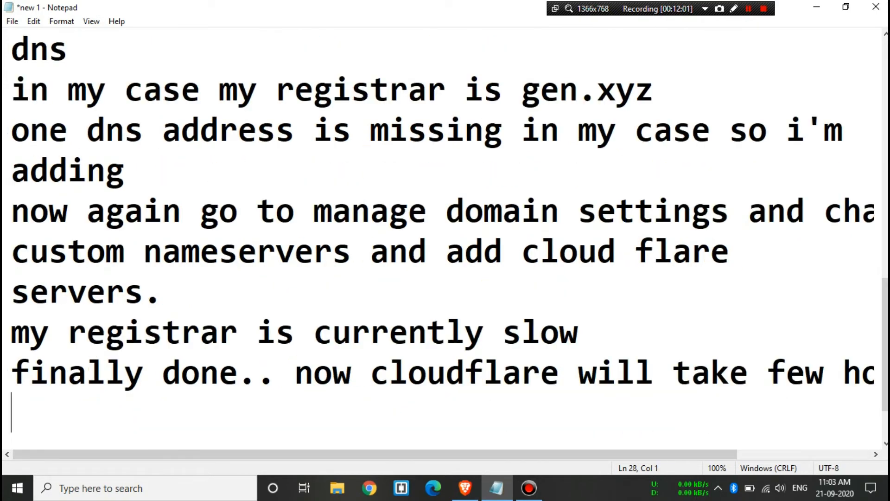
type("to very it. so")
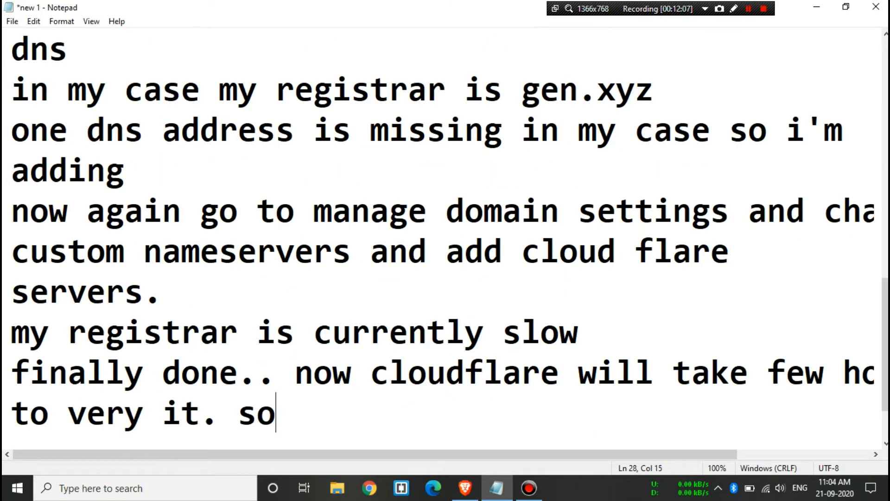
type(" wait few hours")
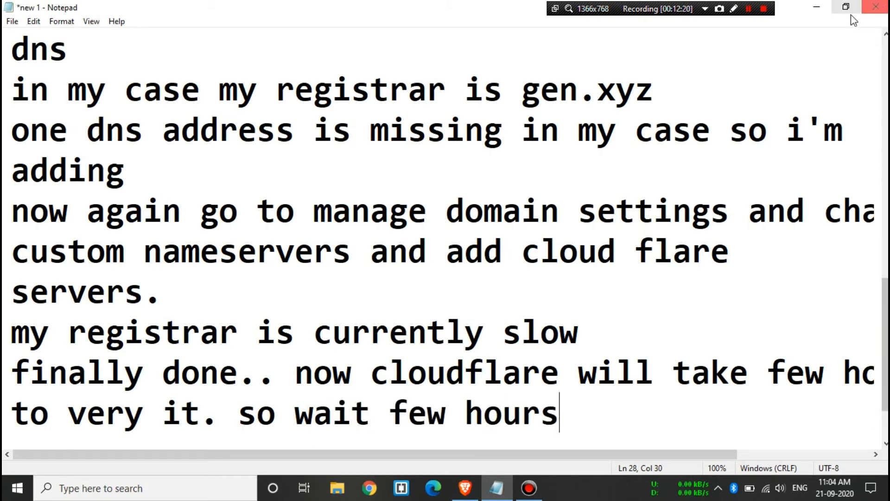
Back on Cloudflare in the browser, declare the nameserver change done and continue to the recommended domain settings.
left_click(474, 487)
left_click(77, 6)
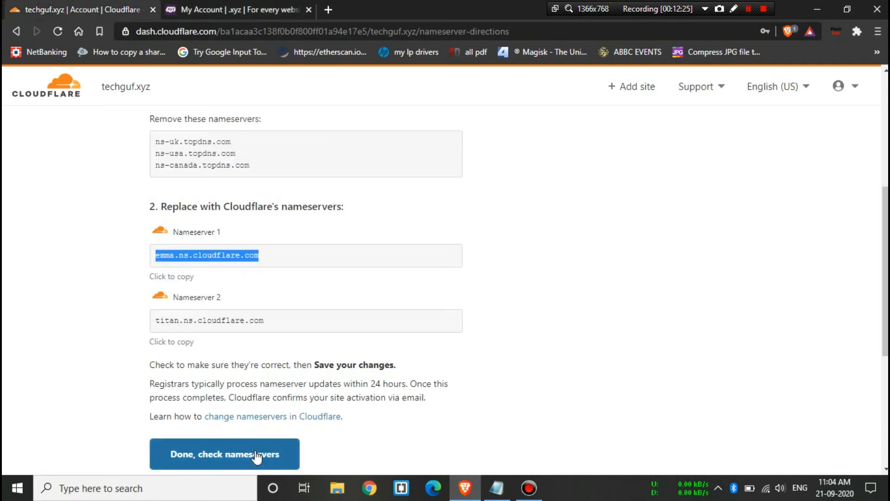
left_click(261, 464)
scroll(189, 264, "down", 3)
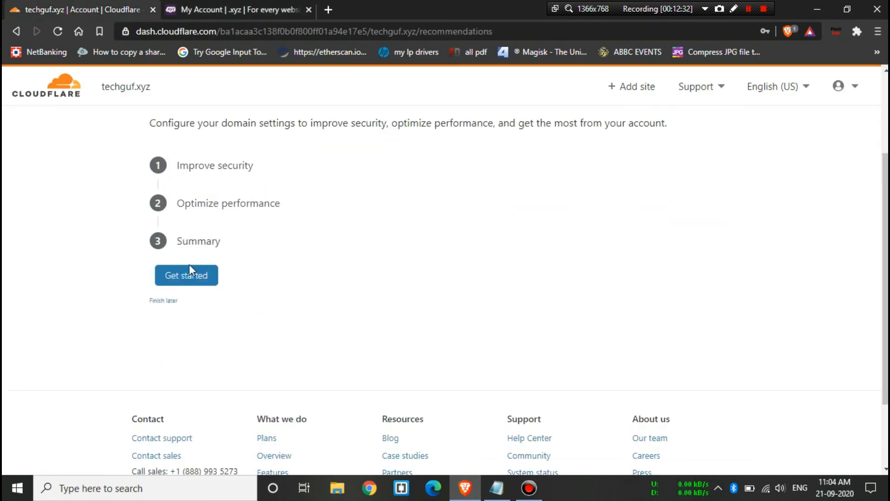
In Notepad, add the line "do same settings.as iam doing." to the instructions.
left_click(496, 486)
key("Return")
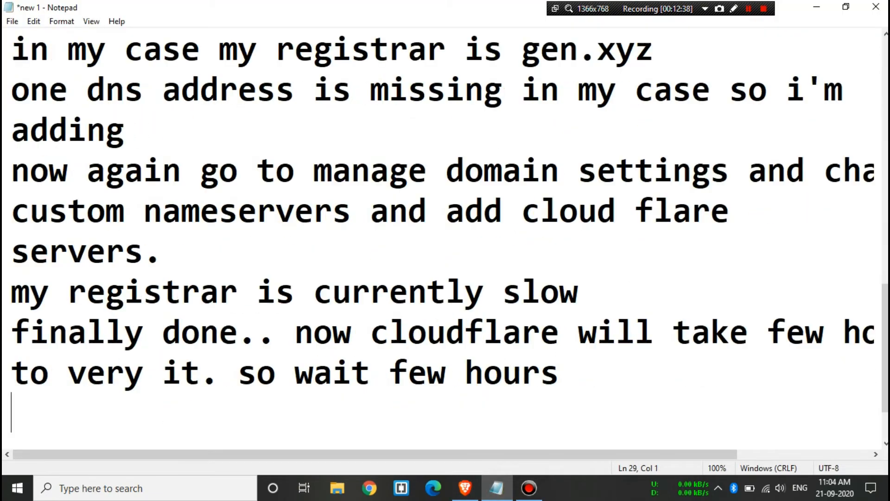
type("do same settings")
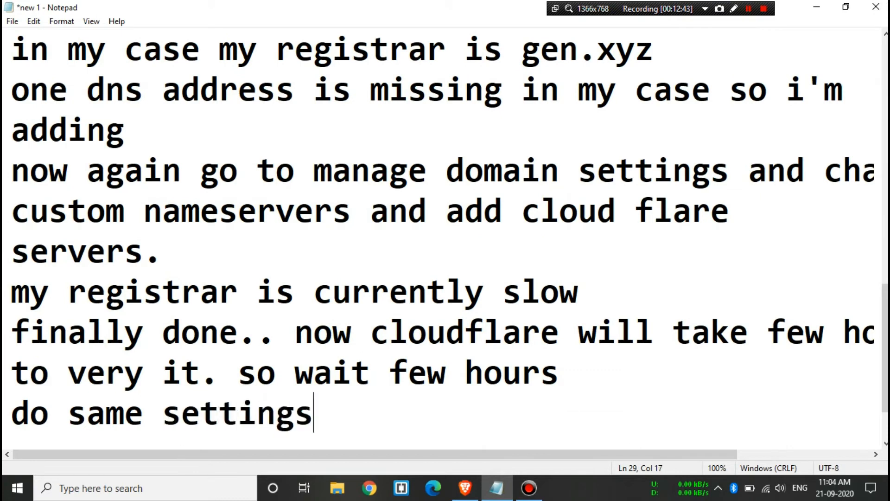
type(".as iam doing.")
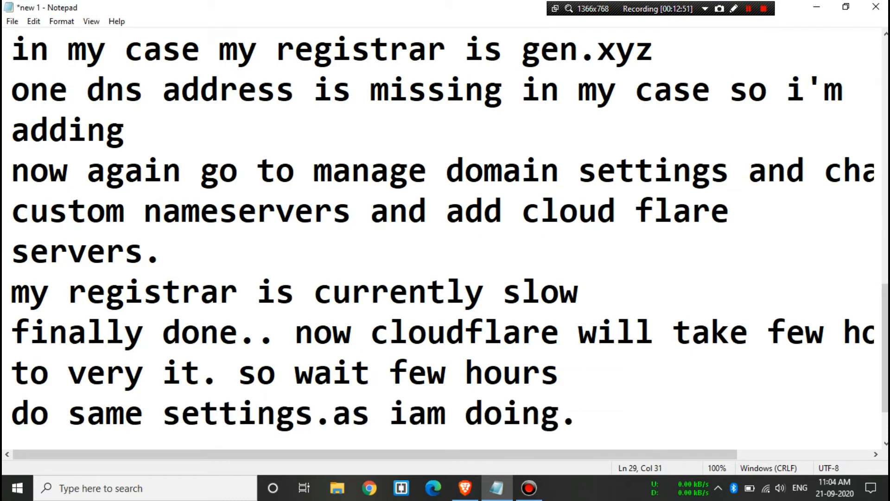
In Cloudflare's security recommendations in the browser, choose Full as the SSL/TLS encryption mode and save it.
left_click(465, 486)
scroll(604, 261, "down", 3)
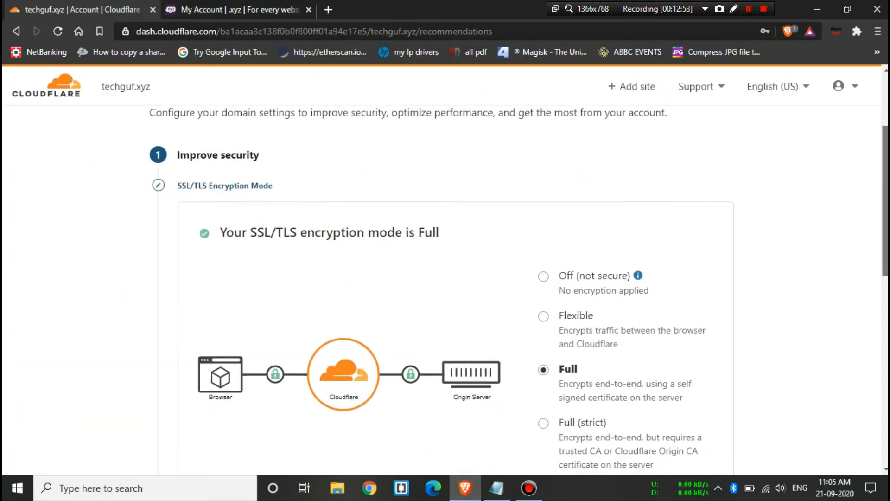
left_click(559, 257)
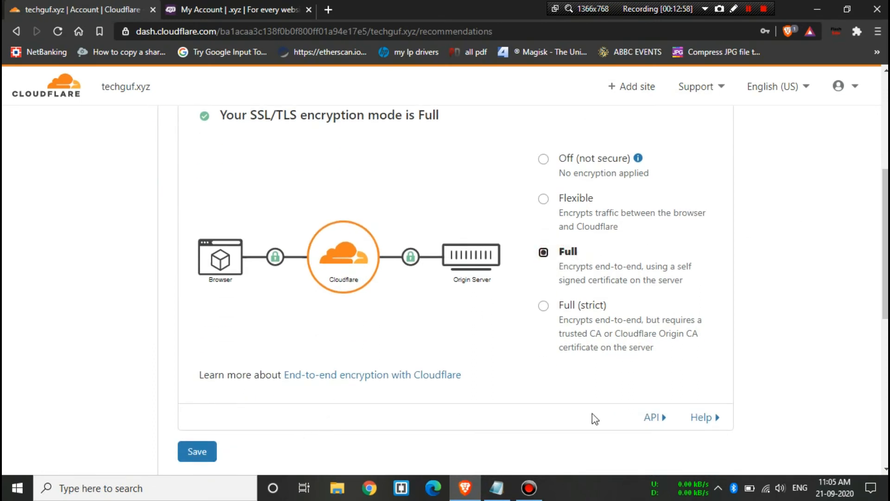
left_click(197, 451)
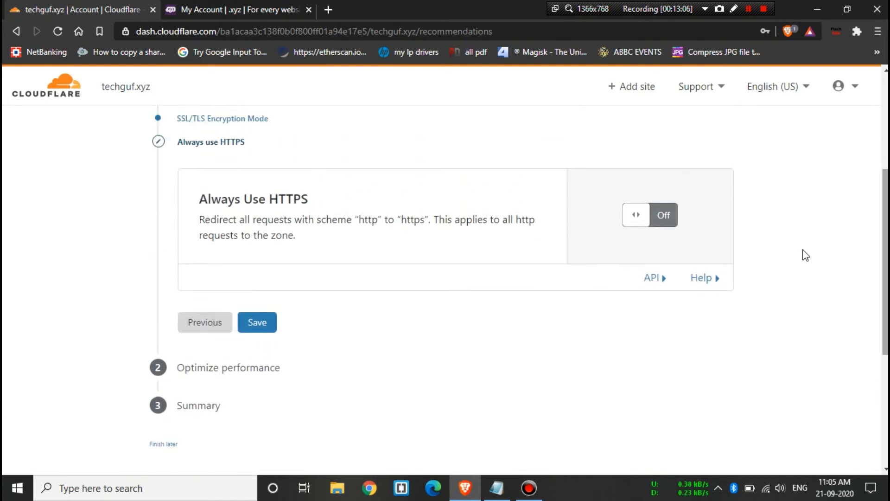
Turn on Always Use HTTPS and enable Auto Minify for JavaScript, CSS and HTML, saving both settings.
left_click(669, 218)
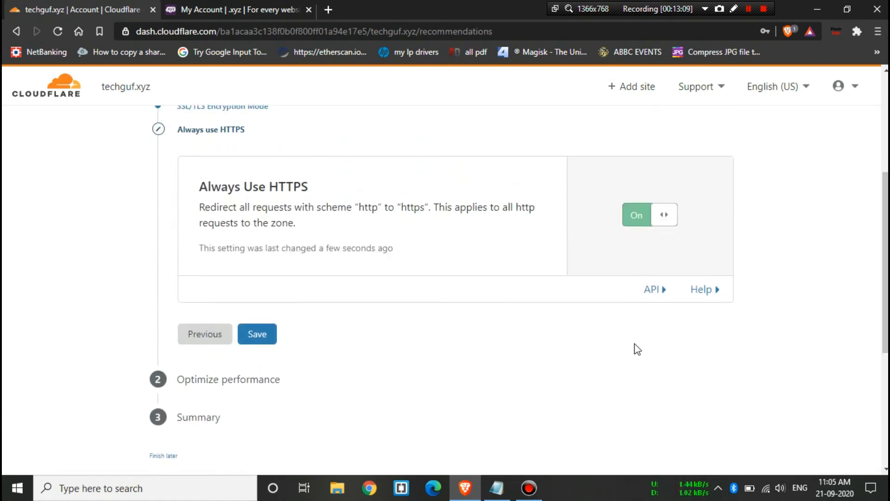
left_click(248, 330)
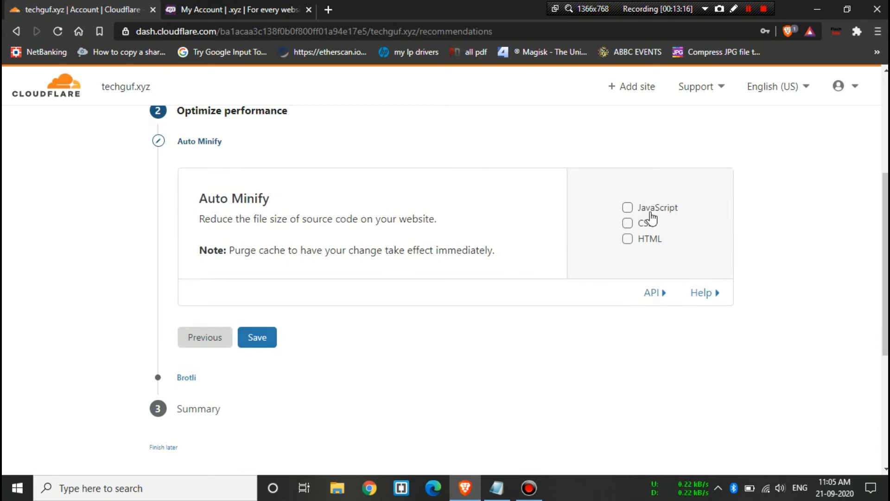
left_click(627, 208)
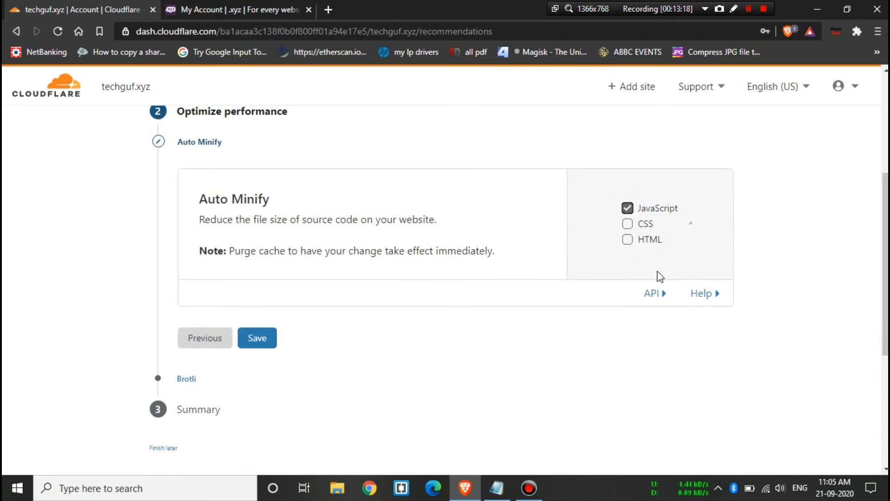
left_click(628, 225)
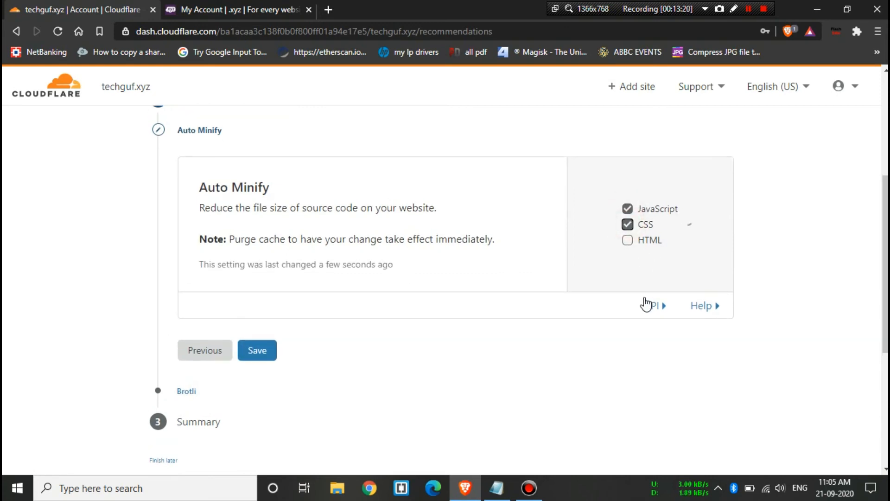
left_click(635, 245)
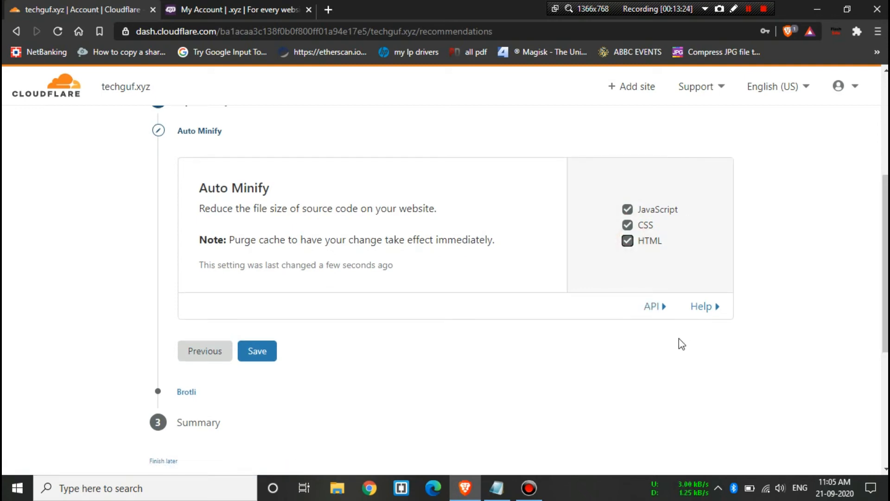
left_click(264, 352)
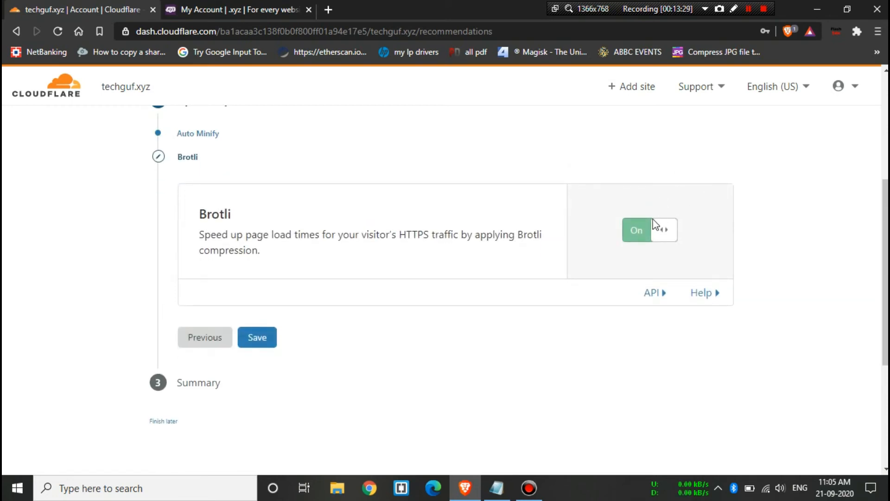
Save Brotli compression as on and finish the Cloudflare recommendations from the summary.
left_click(256, 337)
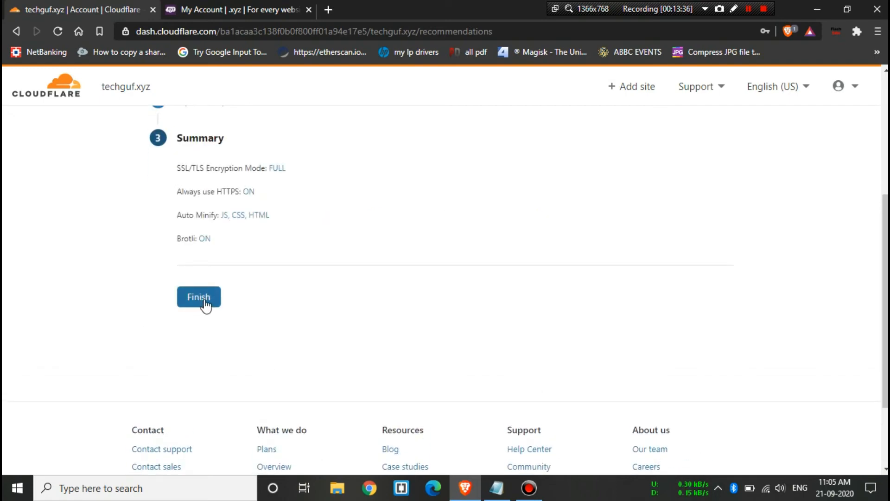
left_click(205, 301)
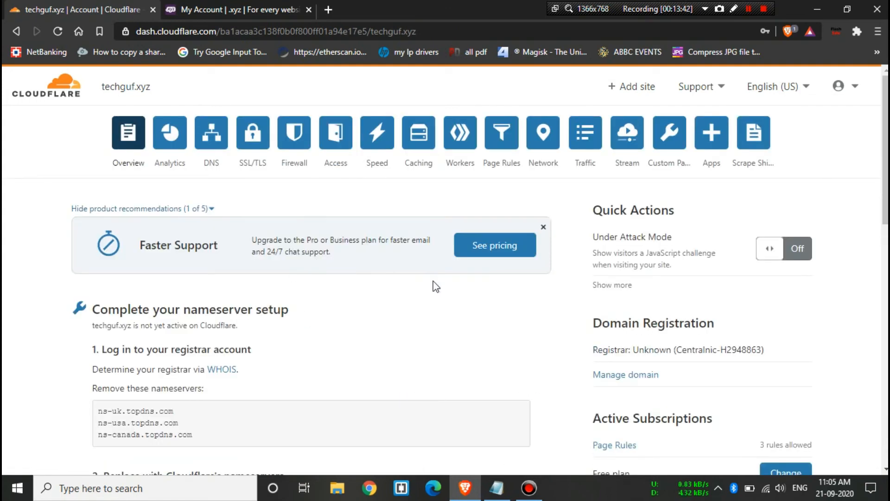
Switch to Notepad and add the line "its still verifying" to the instructions.
left_click(497, 487)
key("Return")
type("i")
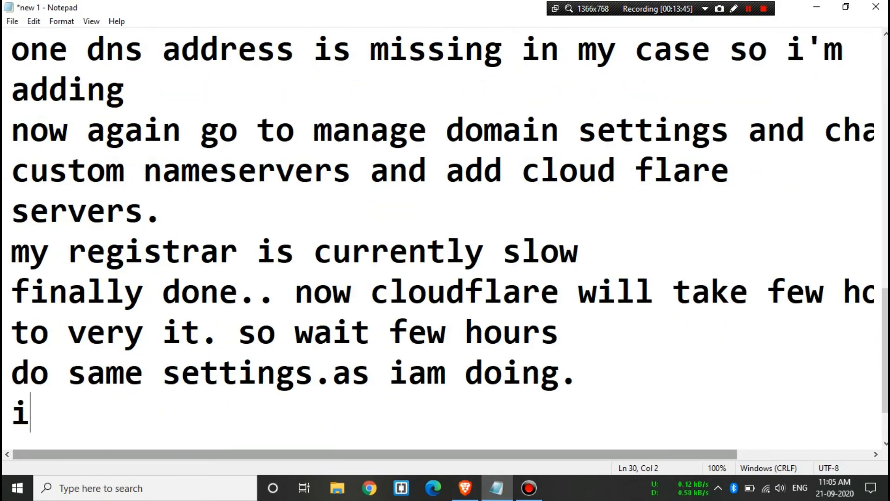
type("ts still ve")
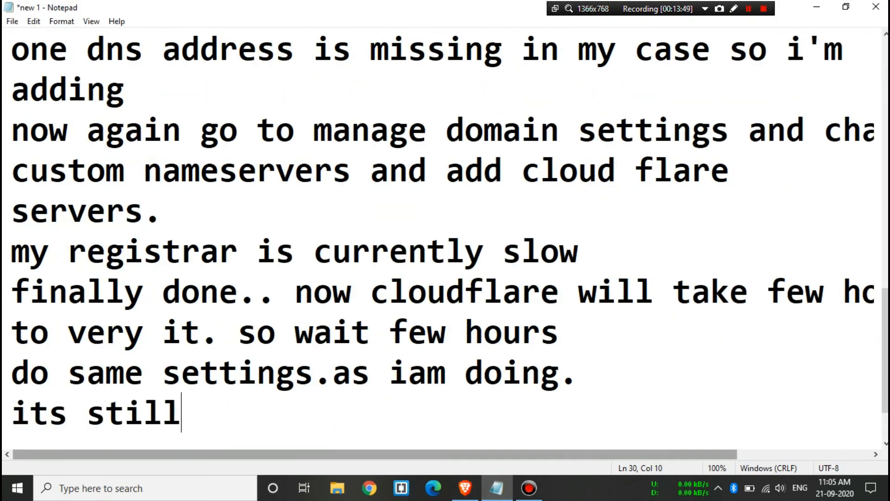
type("rifying")
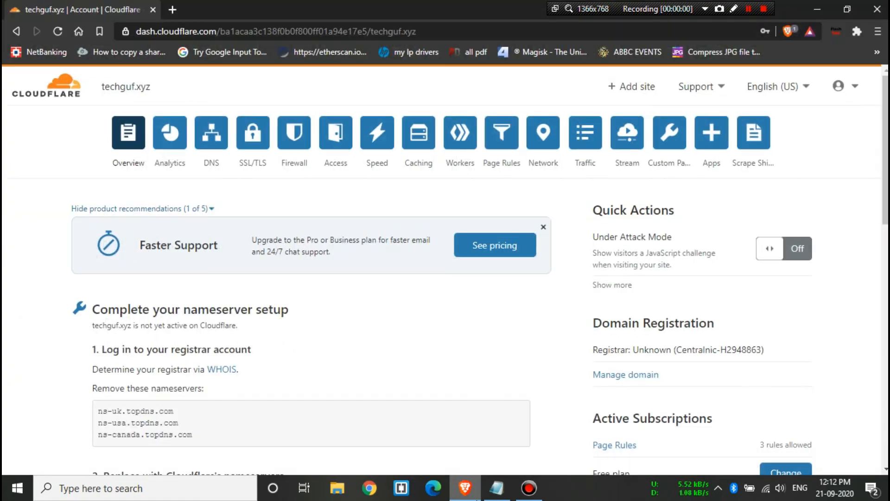
In the browser, check the nameserver re-check status of techguf.xyz on Cloudflare and reload the page.
scroll(311, 278, "down", 7)
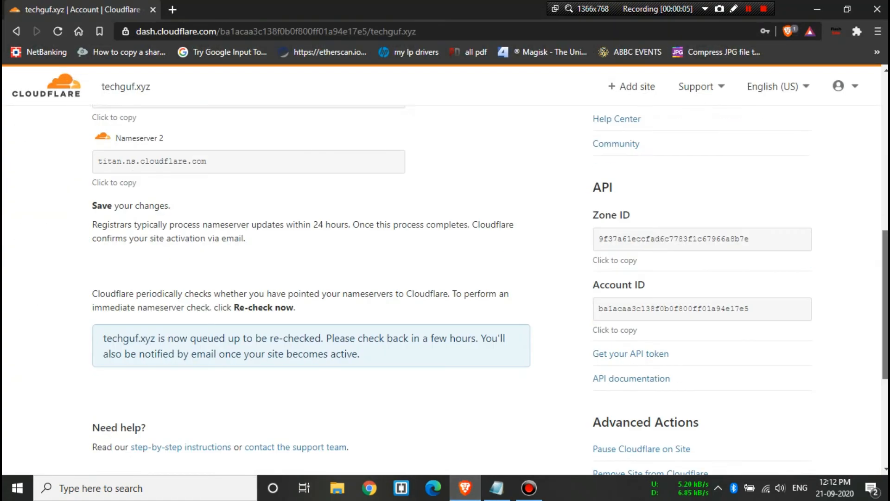
scroll(310, 279, "up", 2)
scroll(311, 278, "down", 1)
left_click(57, 32)
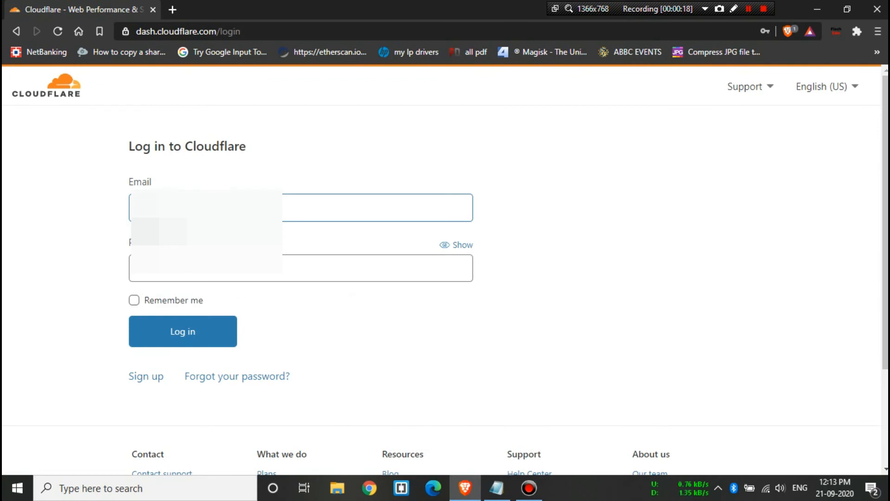
Log in to Cloudflare with the saved account e-mail and password.
left_click(199, 209)
left_click(185, 242)
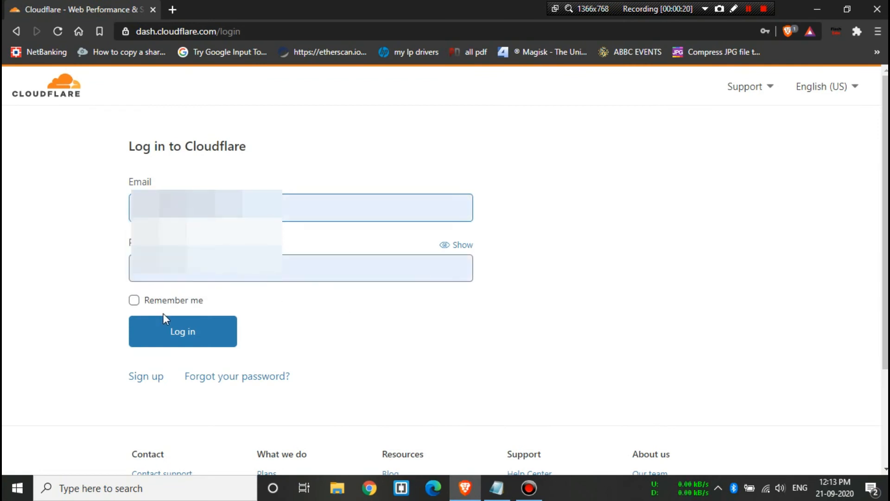
left_click(163, 333)
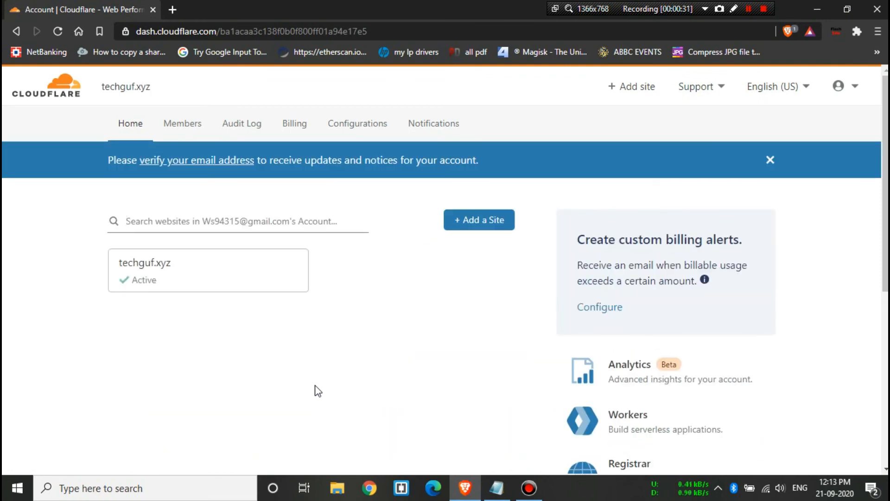
Check the activation status of techguf.xyz in the account's website list.
left_click(198, 307)
left_click_drag(199, 307, 116, 259)
left_click(165, 335)
In Notepad, add the note "finally it's showing active. now it is connected to cloudflare. and" below the existing lines.
left_click(498, 487)
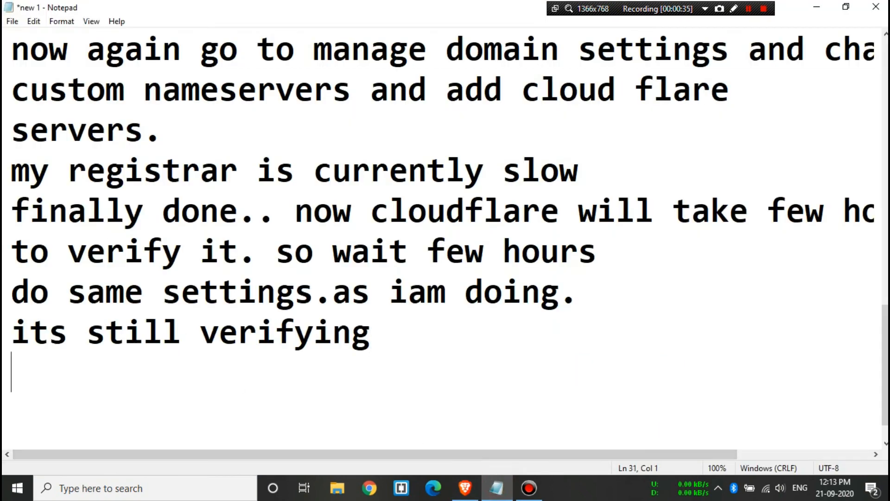
key("Return")
type("finally it's showing active")
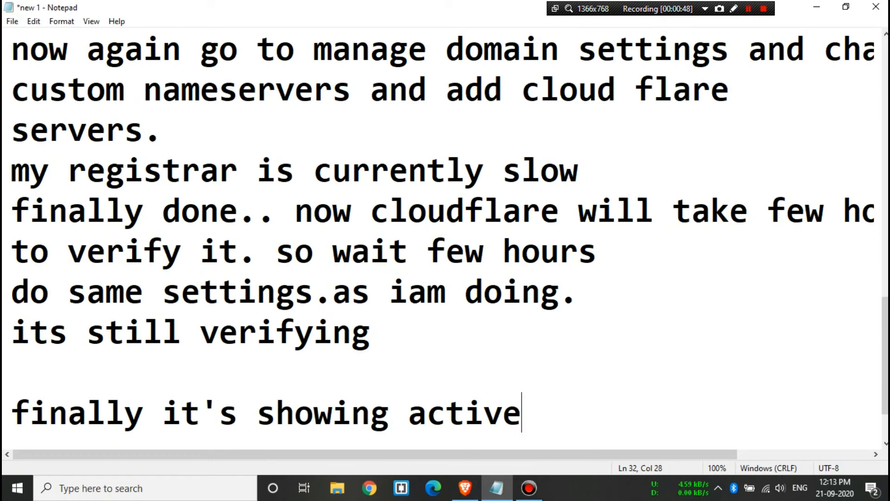
type(". now it is connect")
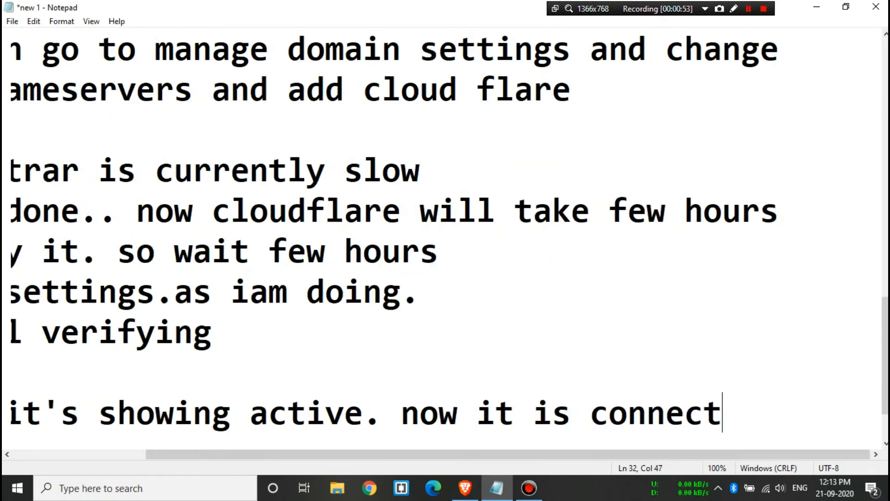
type("ed")
key("Return")
type("to clouy")
key("BackSpace")
type("d")
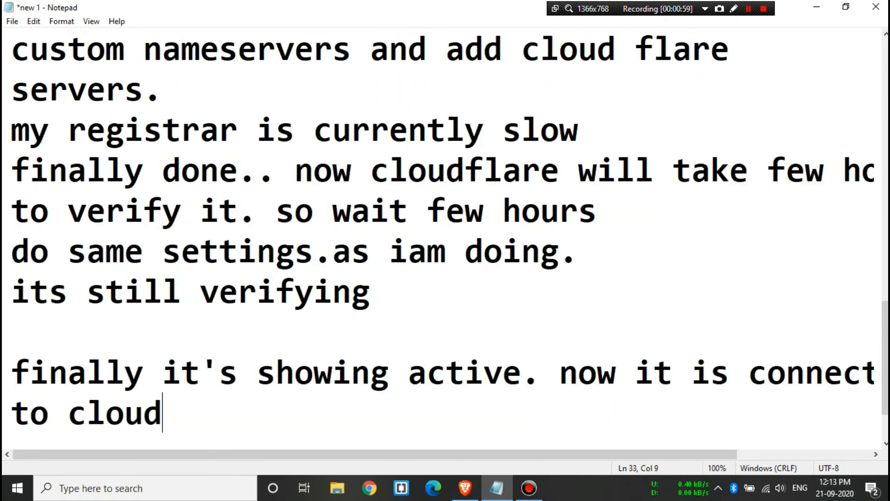
type("flare. and ")
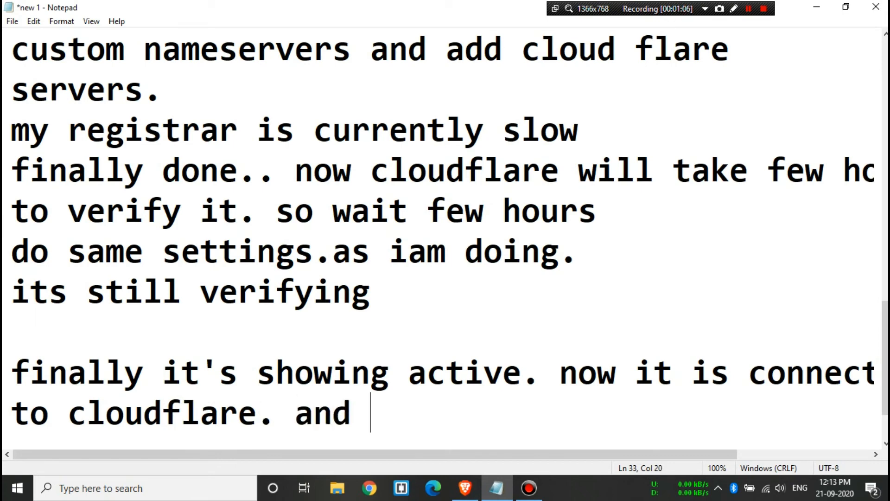
Complete the note with "we have done recommended settings while we were adding site".
type("we ")
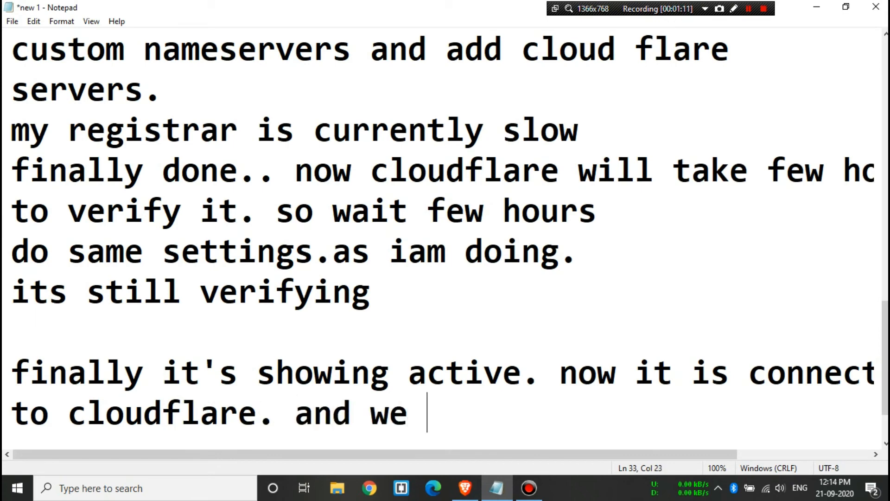
type("have done recommend")
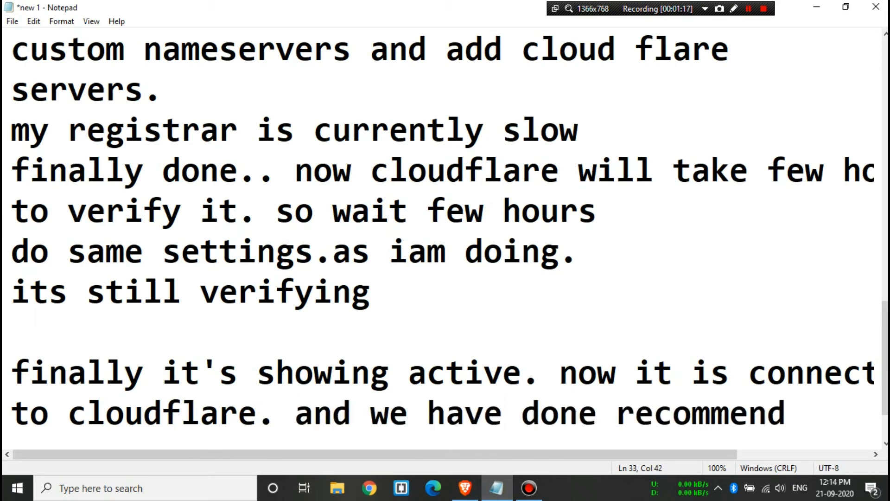
type("ed settin")
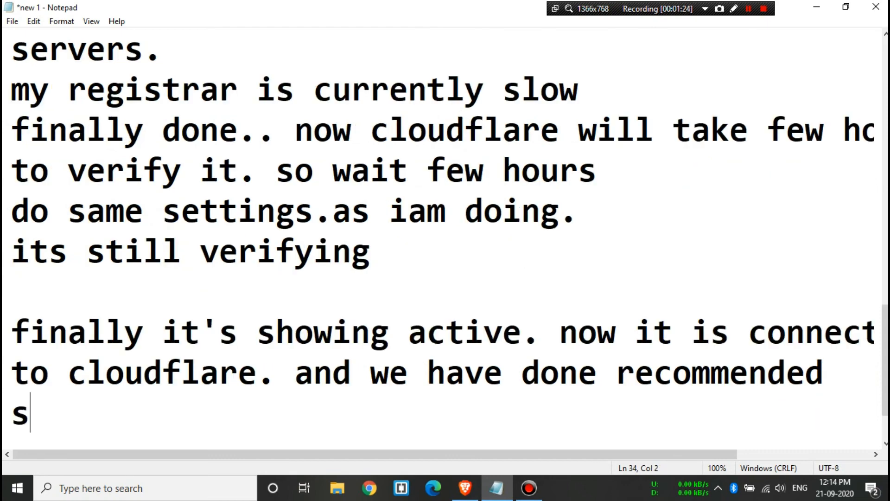
type("gs while ")
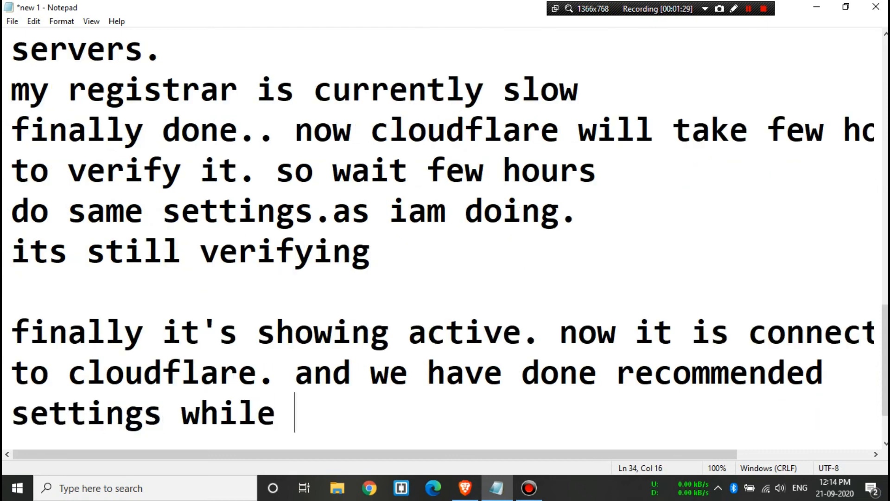
type("we were addi")
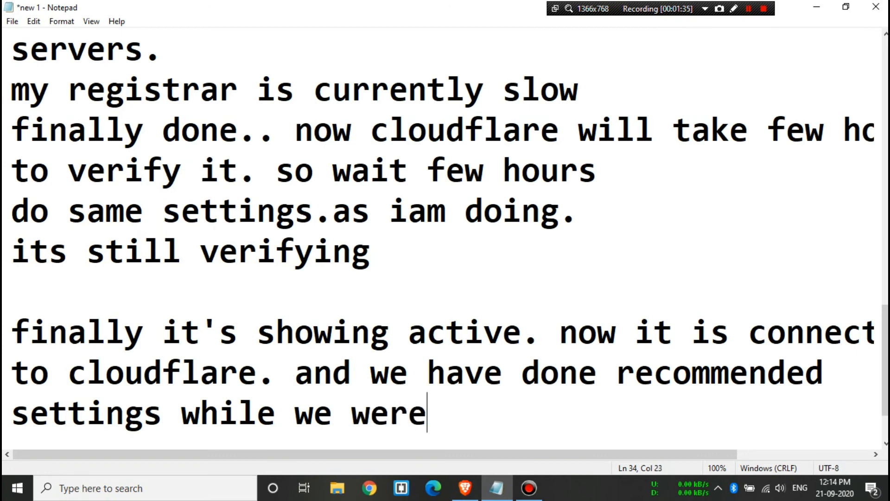
type("ng site")
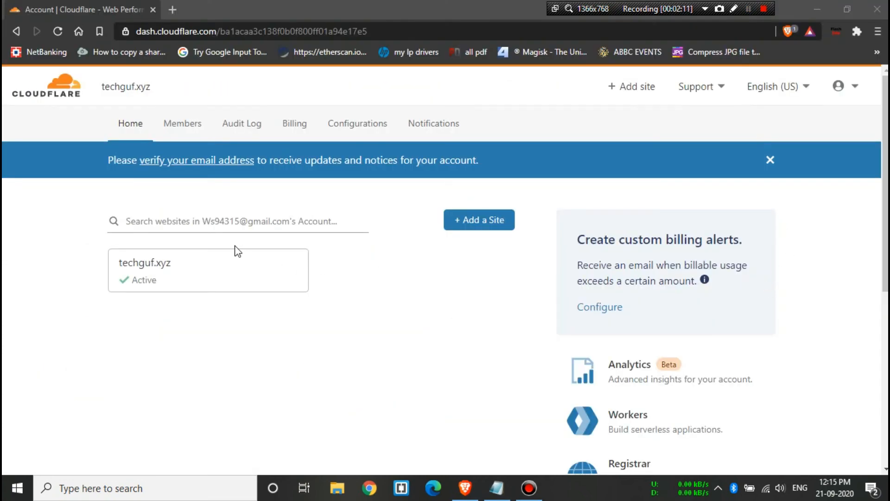
Back on Cloudflare in the browser, open the techguf.xyz site overview and check its protection status.
left_click(199, 267)
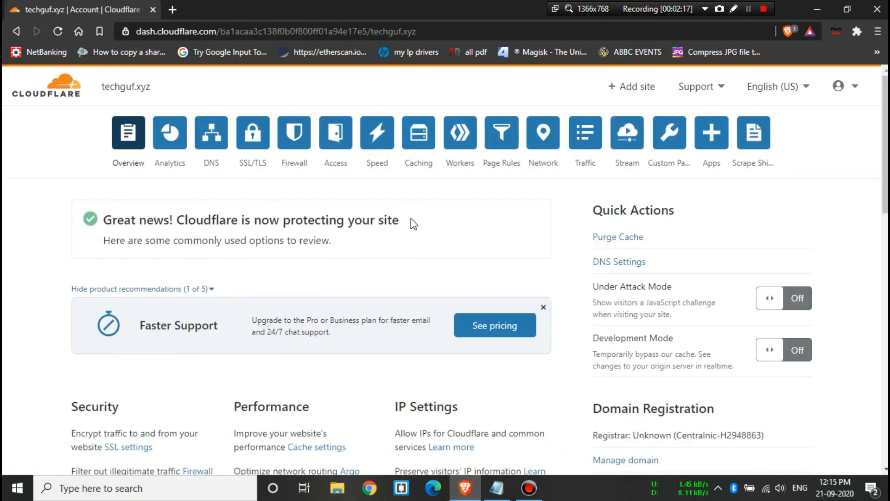
left_click_drag(411, 218, 114, 218)
left_click(30, 224)
Open the DNS settings of techguf.xyz and review its DNS records and Cloudflare nameservers.
left_click(217, 155)
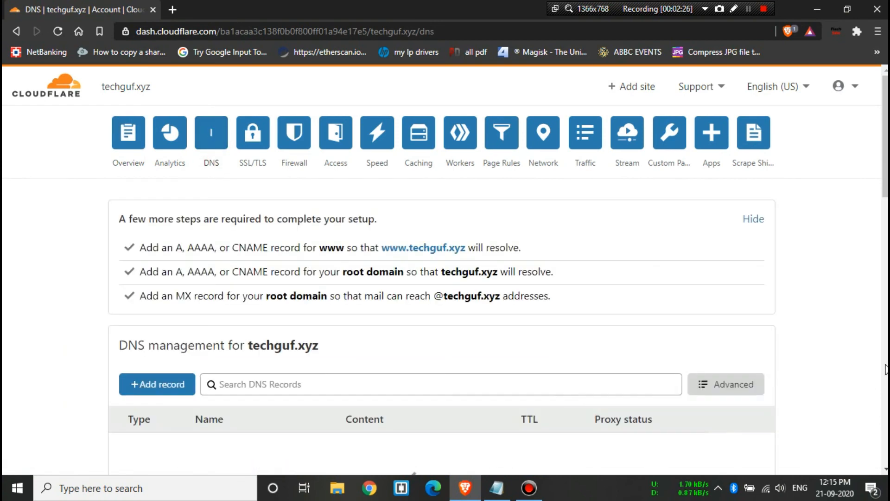
scroll(442, 278, "down", 5)
scroll(441, 278, "up", 1)
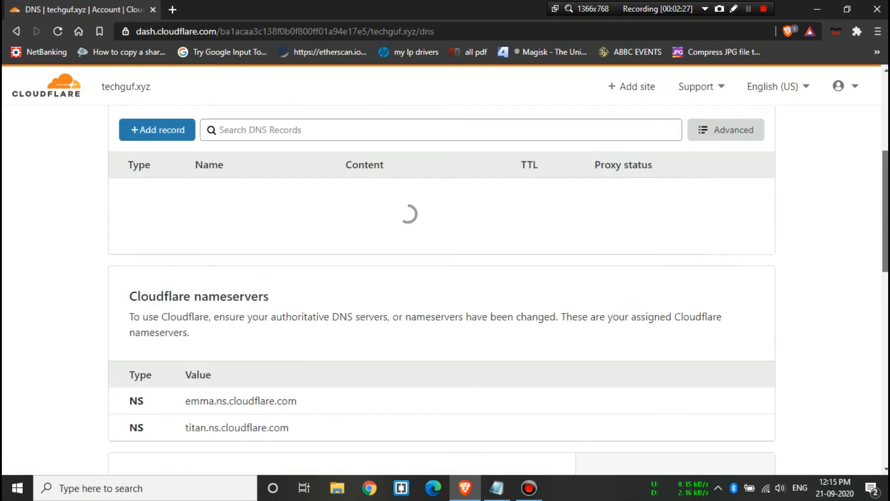
scroll(361, 163, "up", 4)
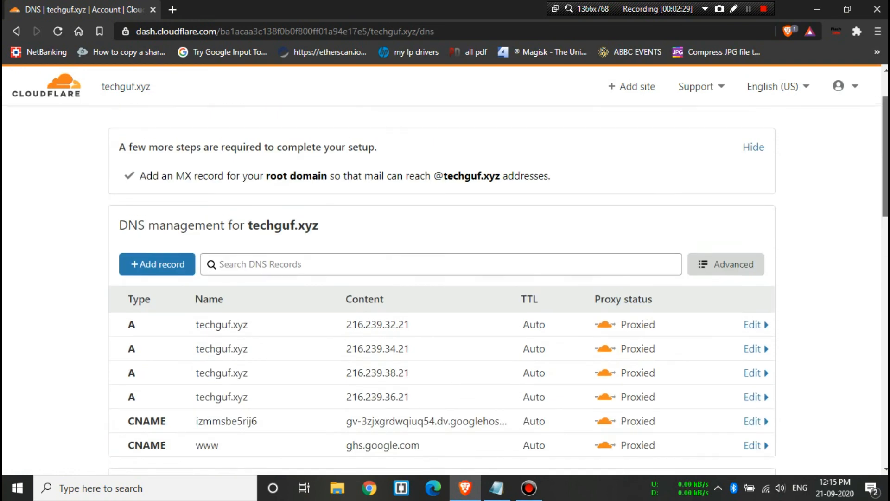
Open the SSL/TLS settings of techguf.xyz and review the selected encryption mode.
left_click_drag(242, 144, 241, 139)
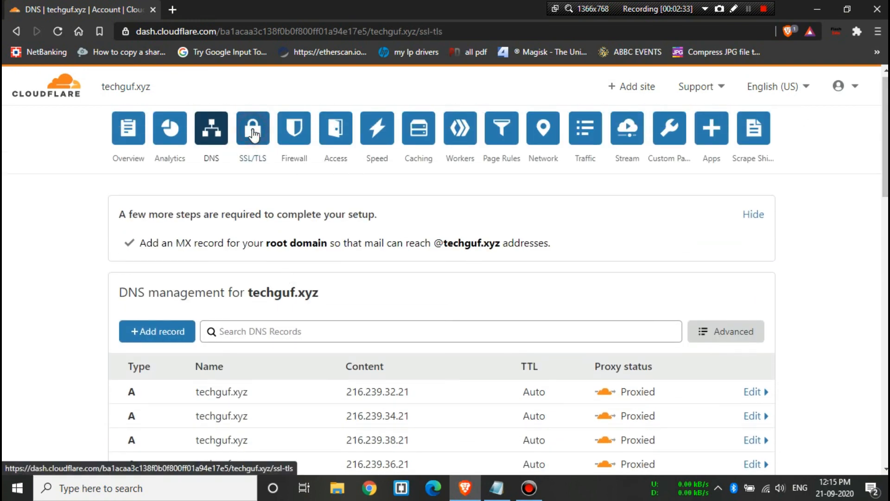
left_click(253, 134)
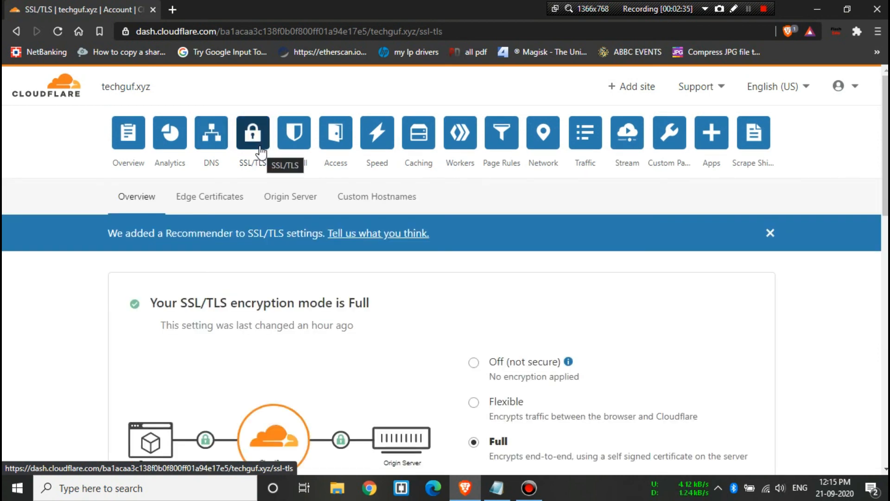
scroll(822, 143, "down", 3)
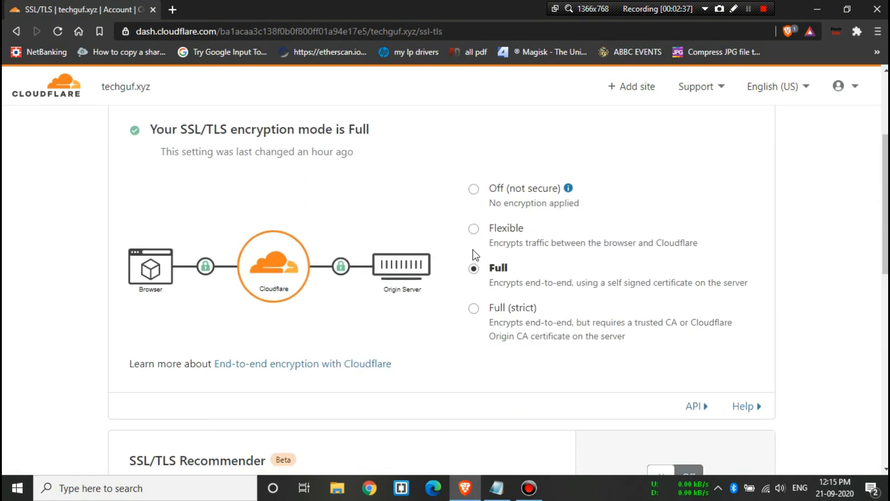
scroll(406, 128, "up", 2)
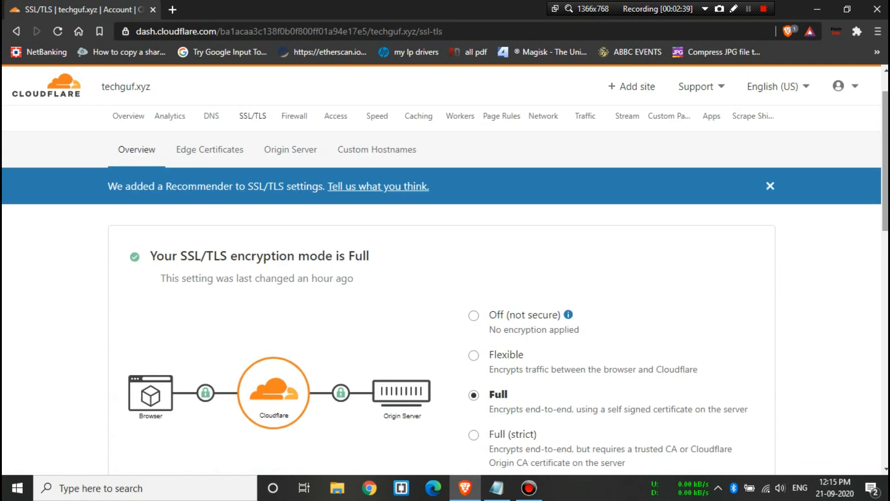
Open the Speed optimization settings of techguf.xyz, review them and turn on Rocket Loader.
left_click(378, 115)
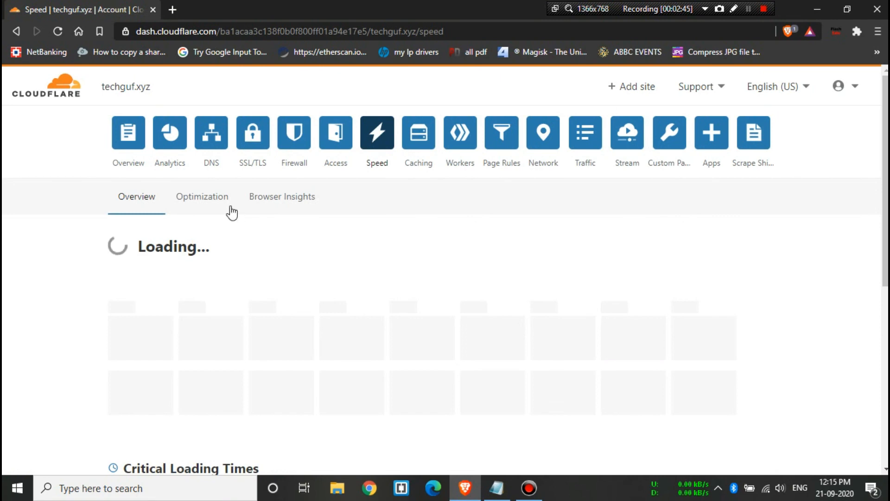
left_click(209, 198)
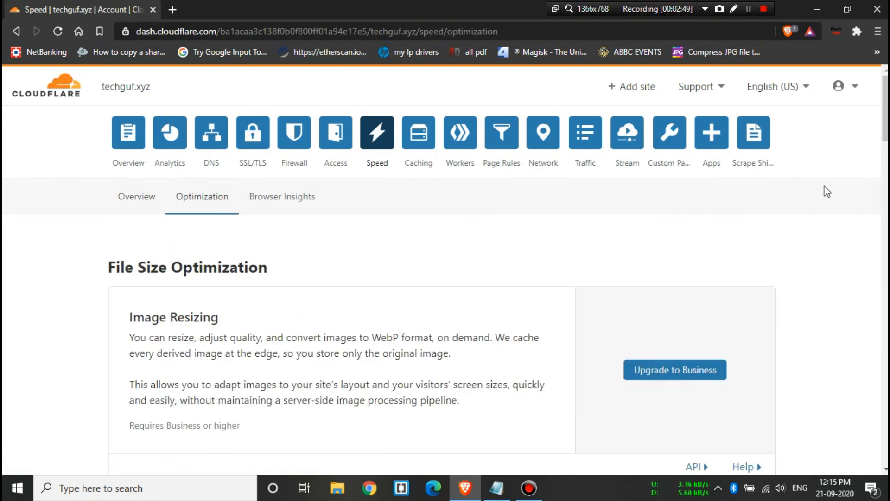
scroll(805, 240, "down", 10)
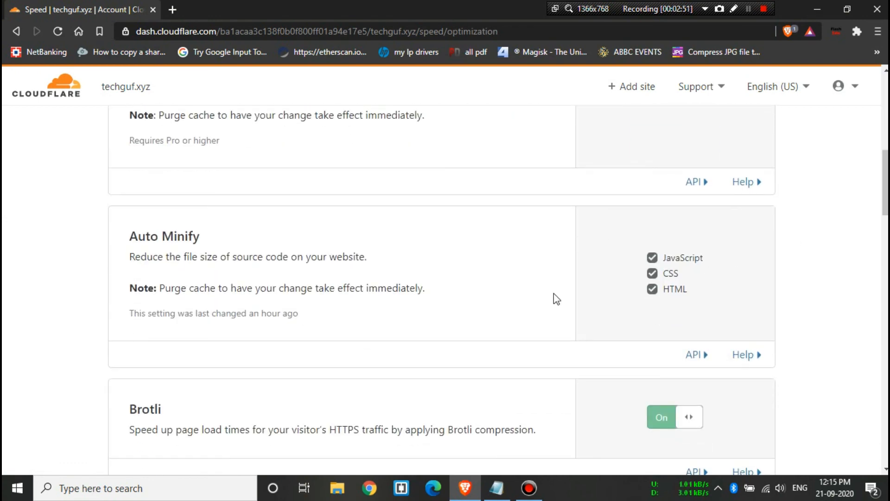
scroll(441, 287, "down", 12)
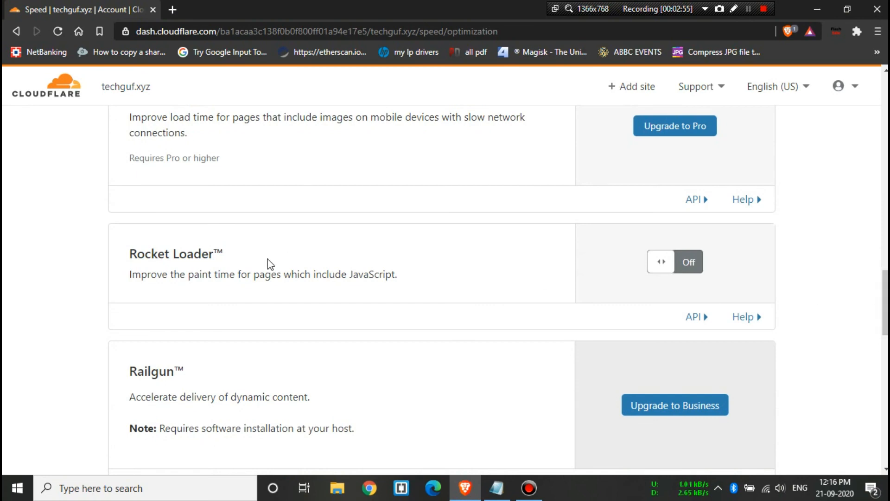
left_click(701, 269)
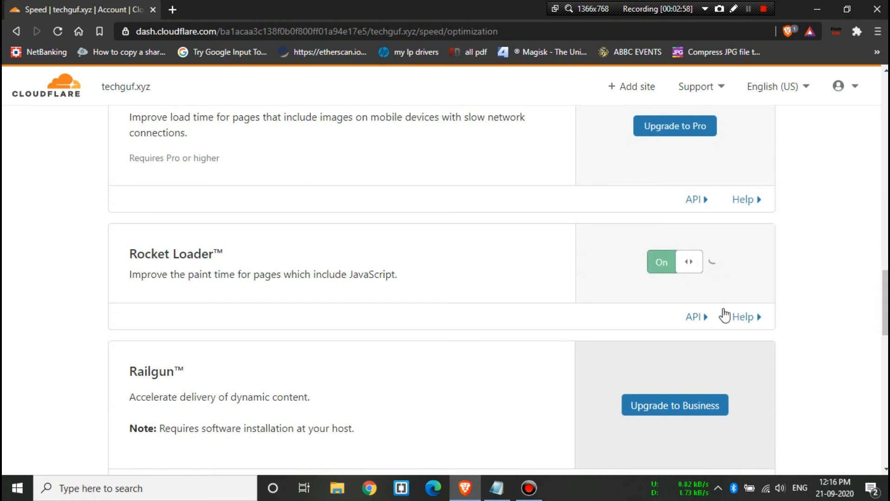
scroll(723, 315, "up", 1)
scroll(441, 288, "up", 10)
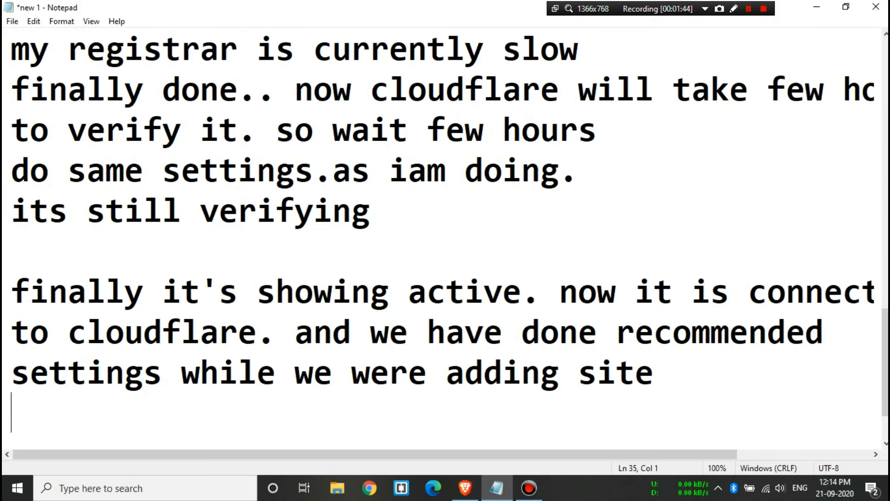
In Notepad, add the closing note "Thanks for Watching Please Like share and" and continue on a new line with "subscribe my chan".
type("Thanks for Watching")
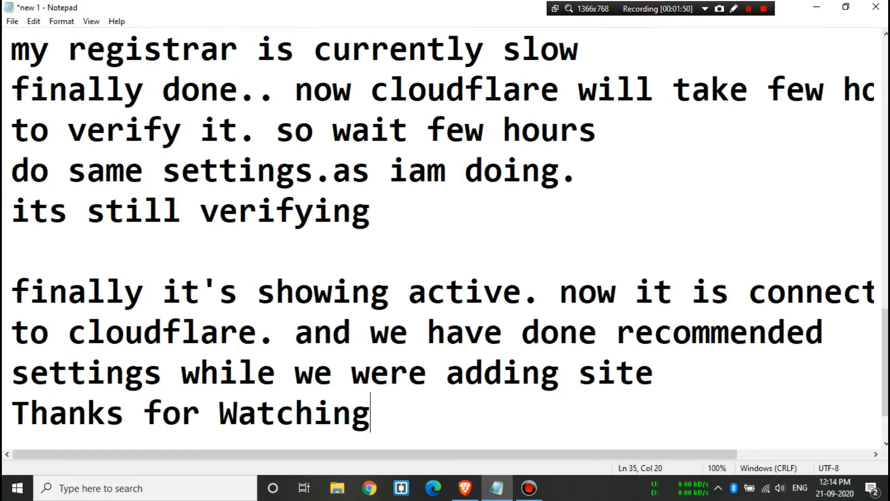
type(" Please Like share and")
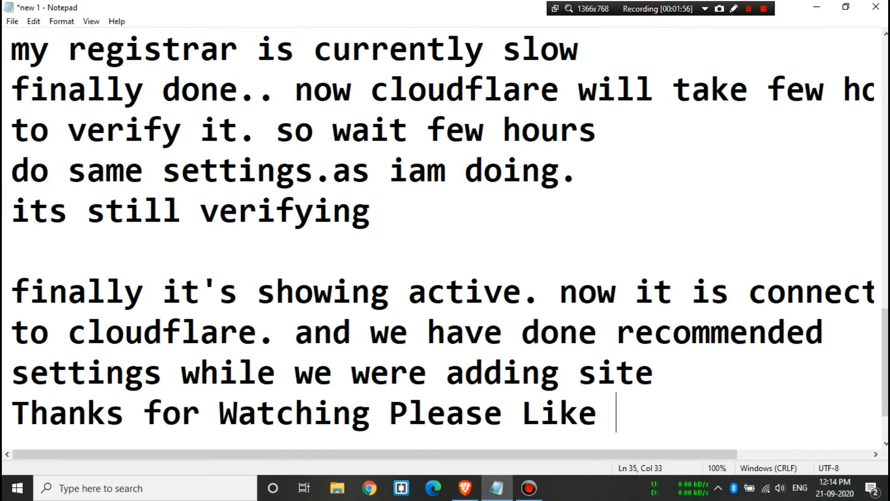
key("Return")
type("subscribe my chan")
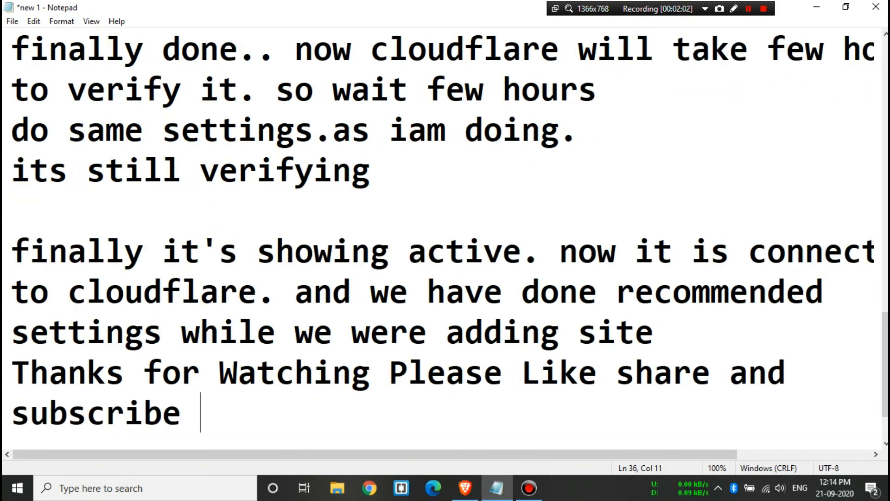